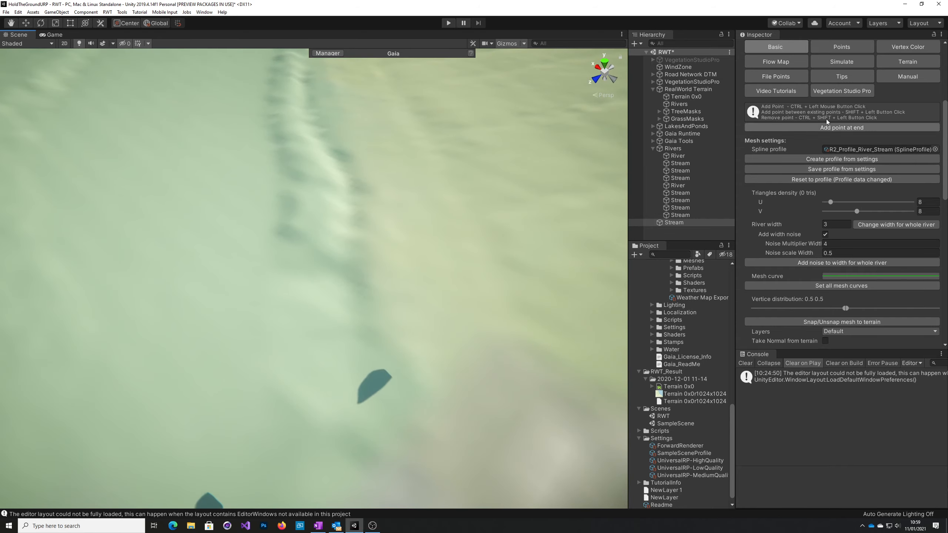
- Add the first spline points of the new stream along the narrow channel in the green terrain
right_click_drag(542, 238, 436, 258)
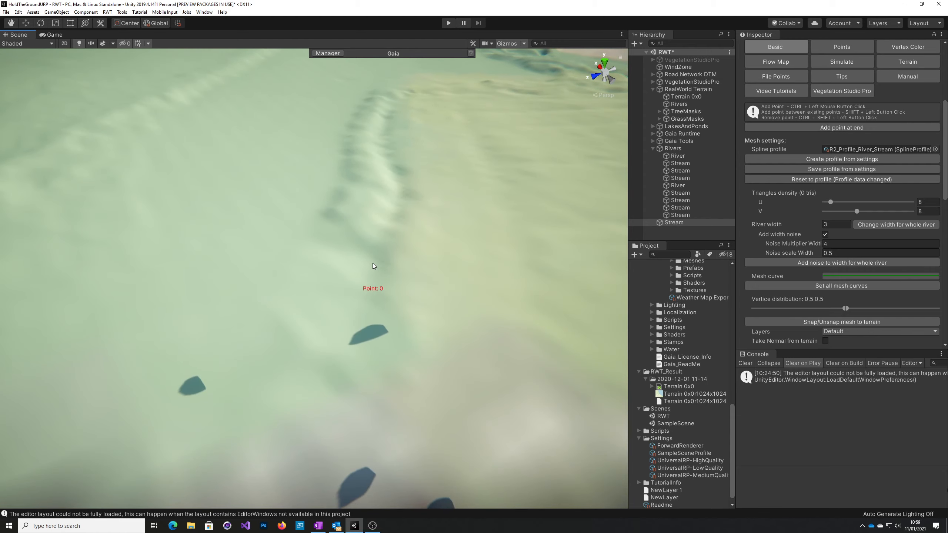
right_click_drag(468, 209, 448, 197)
left_click(367, 195, "ctrl")
key("w")
left_click(376, 171, "ctrl")
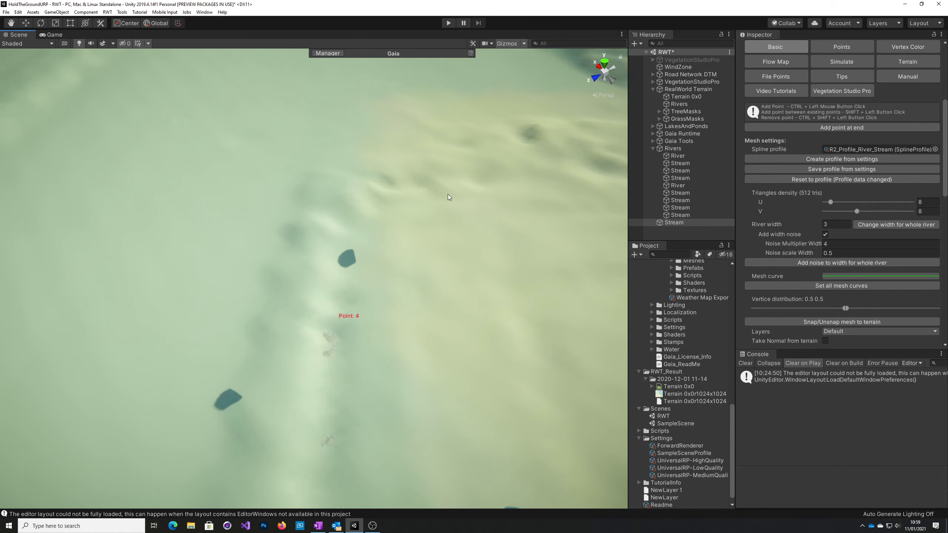
- Extend the stream spline out of the channel and across the yellow-green dimpled ground
key("w")
right_click_drag(401, 228, 410, 259, "shift")
left_click(412, 231, "ctrl")
right_click_drag(507, 241, 638, 201, "shift")
key("w")
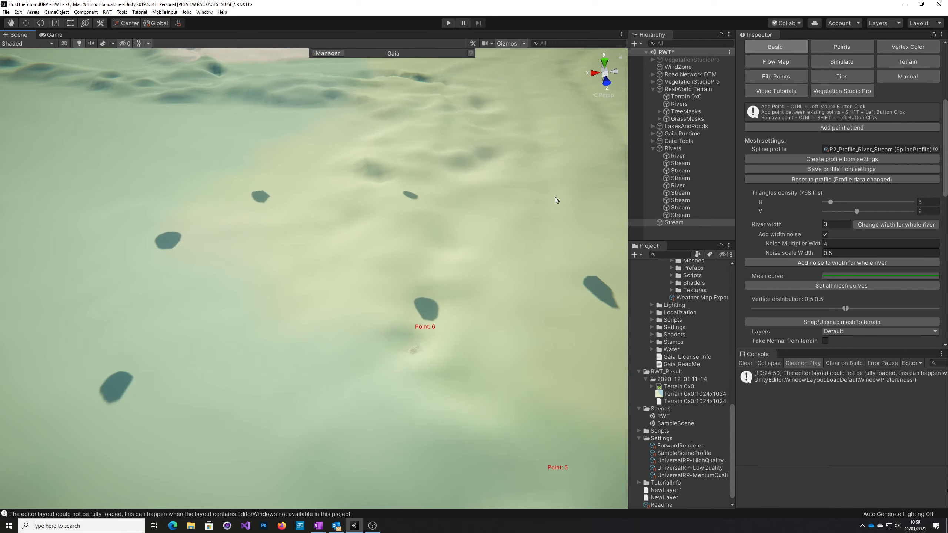
left_click(442, 242, "ctrl")
right_click_drag(497, 224, 498, 217)
key("w")
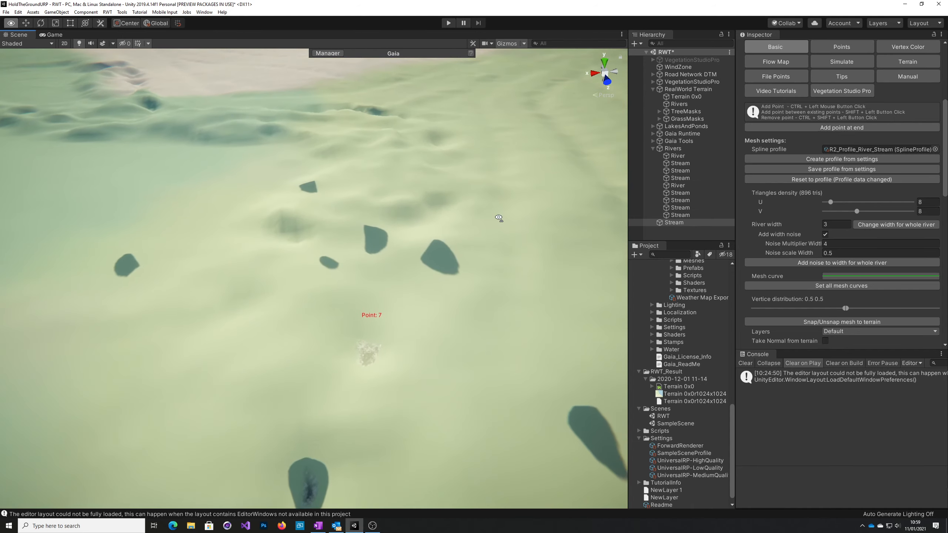
- Continue the stream spline across the rolling ground, through the dark hollows and toward the pale slope
key("w")
right_click_drag(465, 158, 450, 206)
left_click(520, 223, "ctrl")
right_click_drag(520, 223, 443, 221)
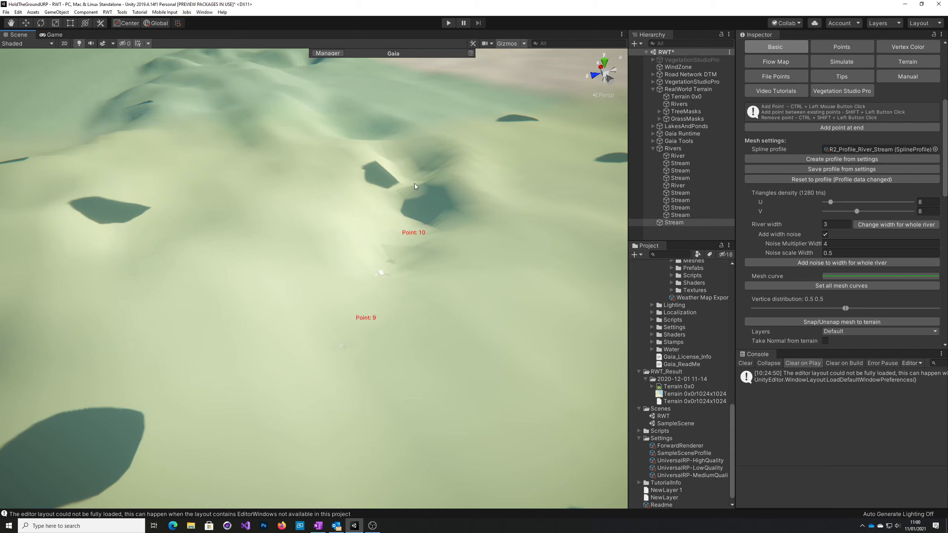
left_click(419, 174, "ctrl")
right_click_drag(425, 179, 590, 257)
left_click(423, 228, "ctrl")
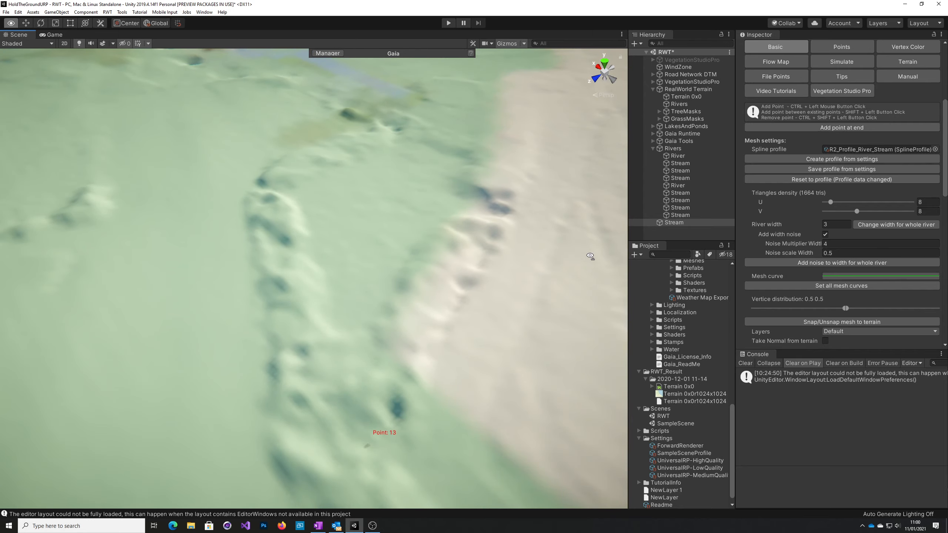
- Add stream points along the line of small hollows, heading toward the bluish strip of terrain
right_click_drag(590, 256, 558, 240)
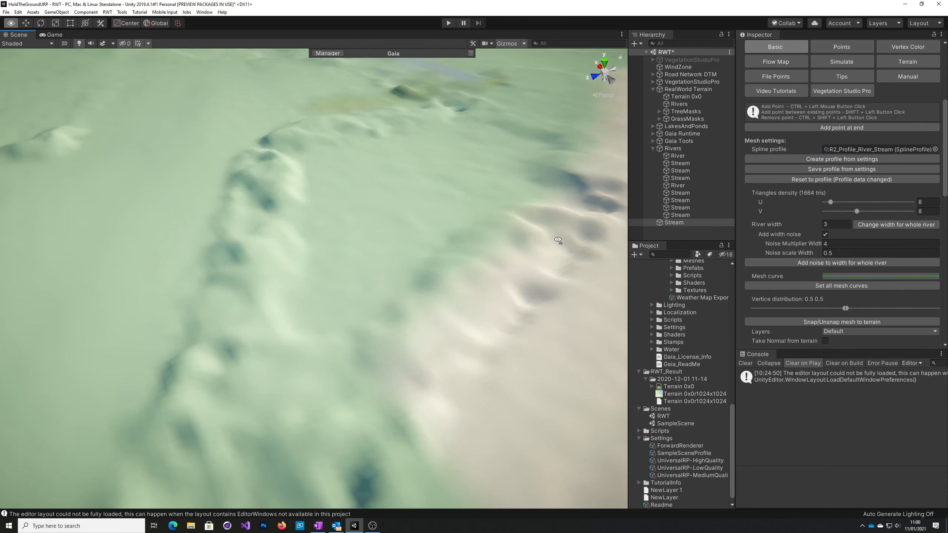
left_click(315, 167, "ctrl")
right_click_drag(320, 167, 417, 212)
left_click(396, 203, "ctrl")
left_click(364, 176, "ctrl")
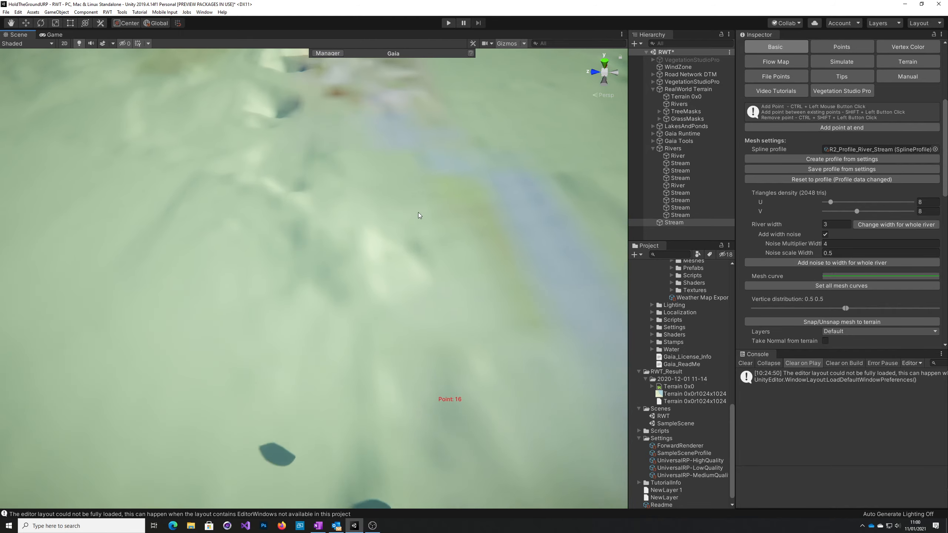
- Extend the stream spline beside the bluish strip and up through the shadowed gully
left_click(467, 242, "ctrl")
right_click_drag(467, 242, 444, 271)
left_click(450, 174, "ctrl")
left_click(491, 134, "ctrl")
right_click_drag(492, 134, 444, 171)
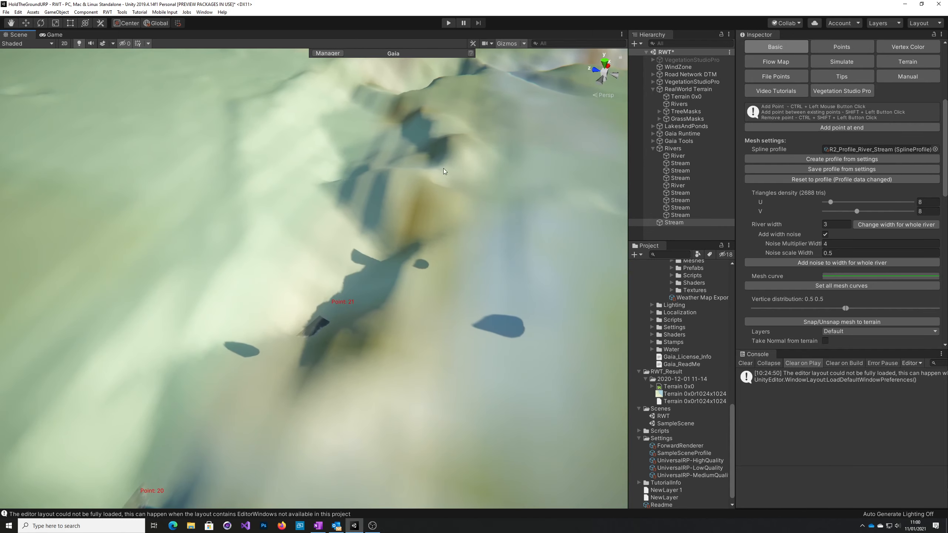
left_click(385, 250, "ctrl")
left_click(334, 196, "ctrl")
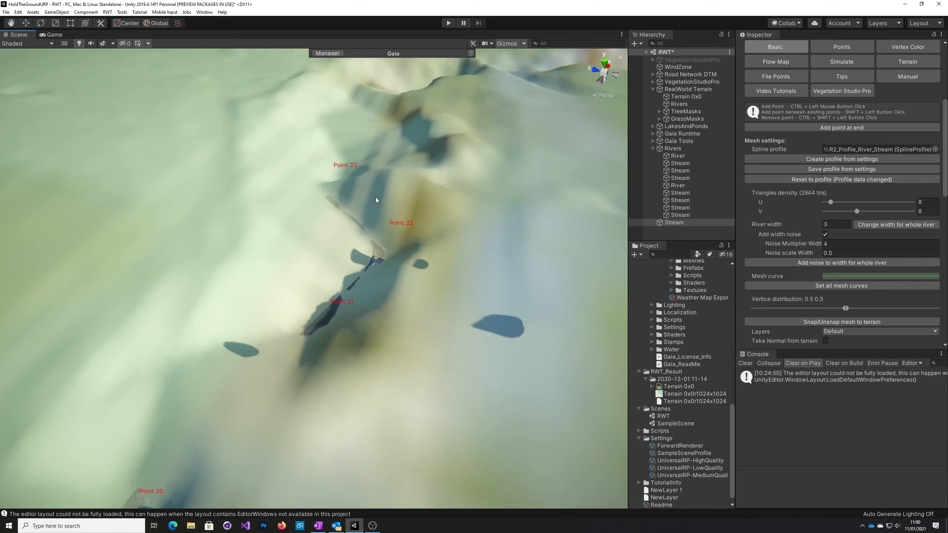
- Carry the stream spline onward from point 23 along the edge of the large shadowed hollows
mouse_move(376, 197)
right_mouse_down()
mouse_move(376, 180)
mouse_move(423, 193)
mouse_move(412, 201)
mouse_move(413, 192)
mouse_move(417, 214)
mouse_move(332, 201)
mouse_move(379, 203)
right_mouse_up()
key("w")
key("d")
right_click_drag(484, 190, 553, 185)
key("a")
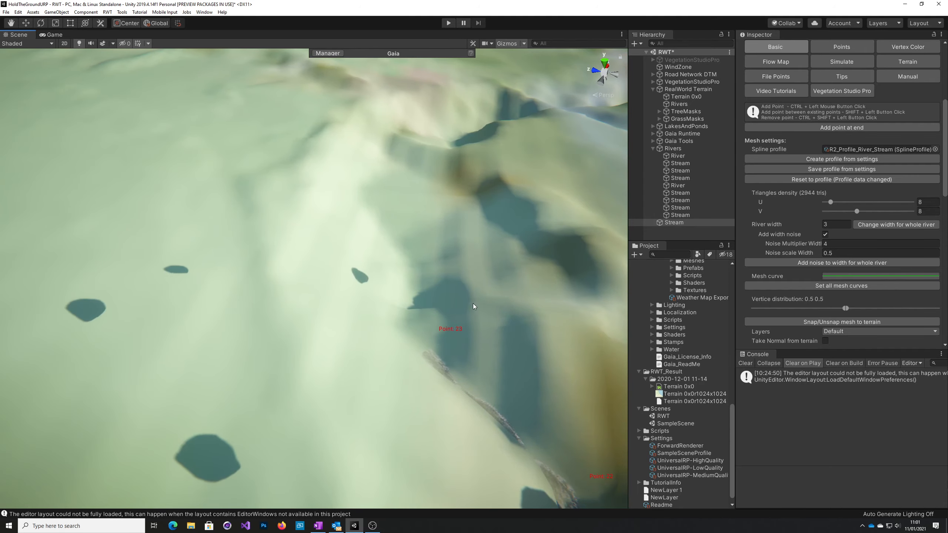
key("a")
right_click_drag(524, 332, 682, 325, "shift")
key("d")
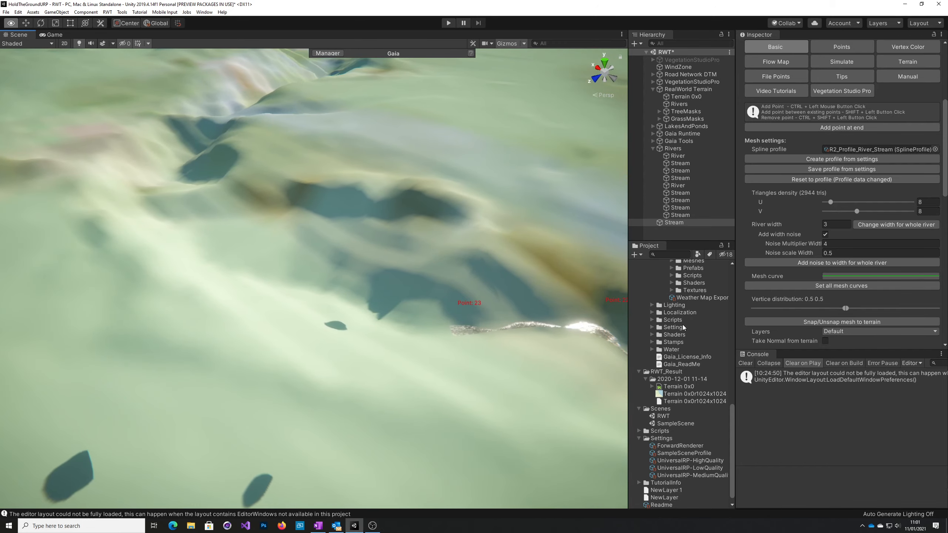
right_click_drag(380, 319, 347, 342)
left_click(154, 289, "ctrl")
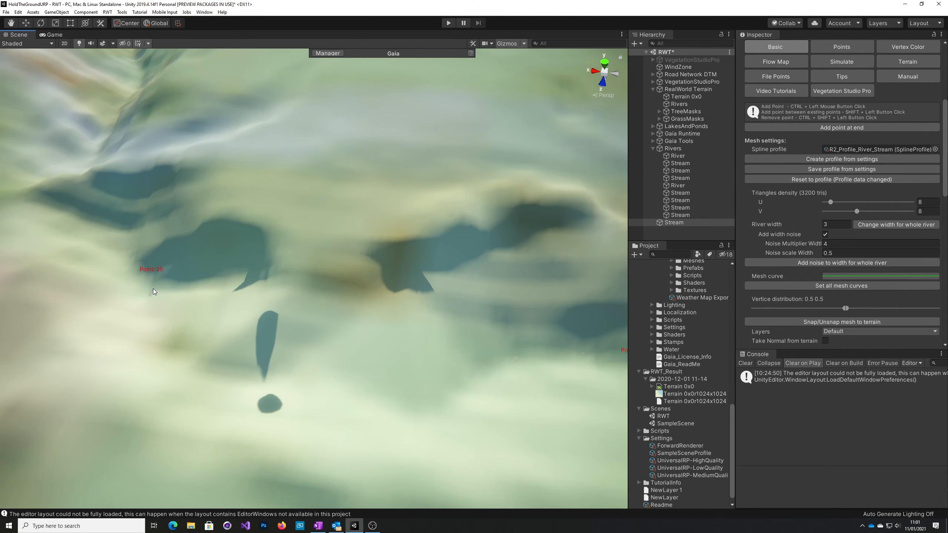
- Add stream points past the shadowed hollows and down into the V-shaped valley
right_click_drag(262, 295, 222, 279)
key("d")
right_click_drag(256, 304, 414, 273)
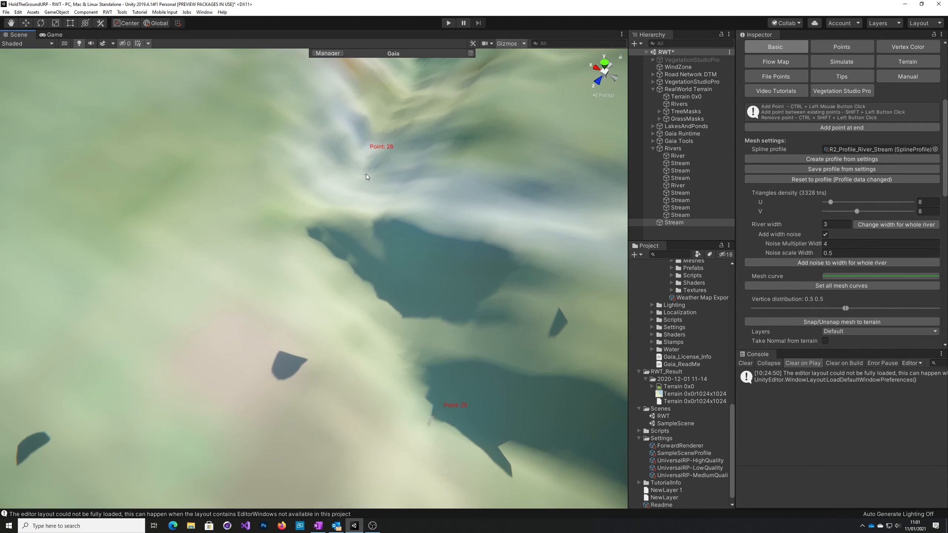
right_click_drag(422, 173, 425, 151)
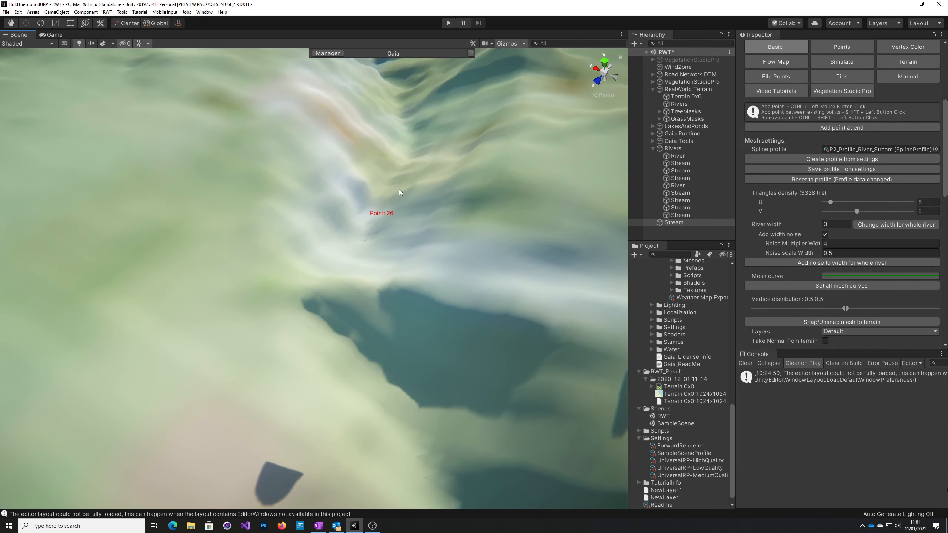
right_click_drag(375, 257, 364, 303)
left_click(388, 249, "ctrl")
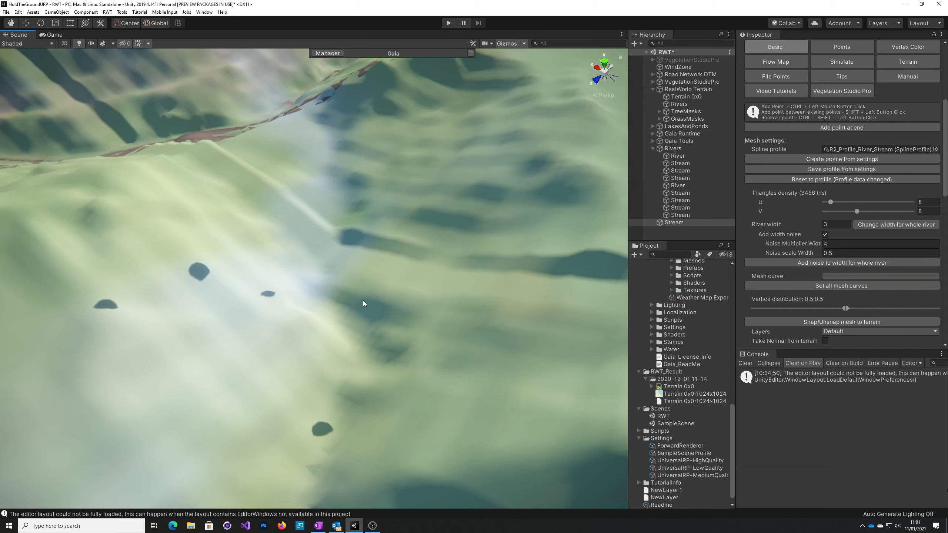
- Extend the stream spline down the valley and end it at the existing watercourse beyond the brown track
left_click(345, 241, "ctrl")
right_click_drag(346, 241, 320, 236)
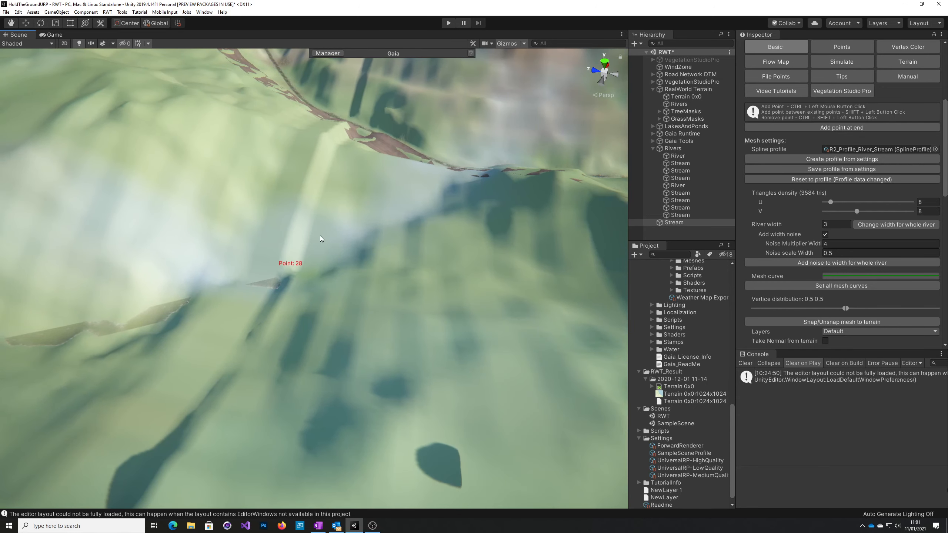
left_click(358, 261, "ctrl")
right_click_drag(359, 261, 401, 278)
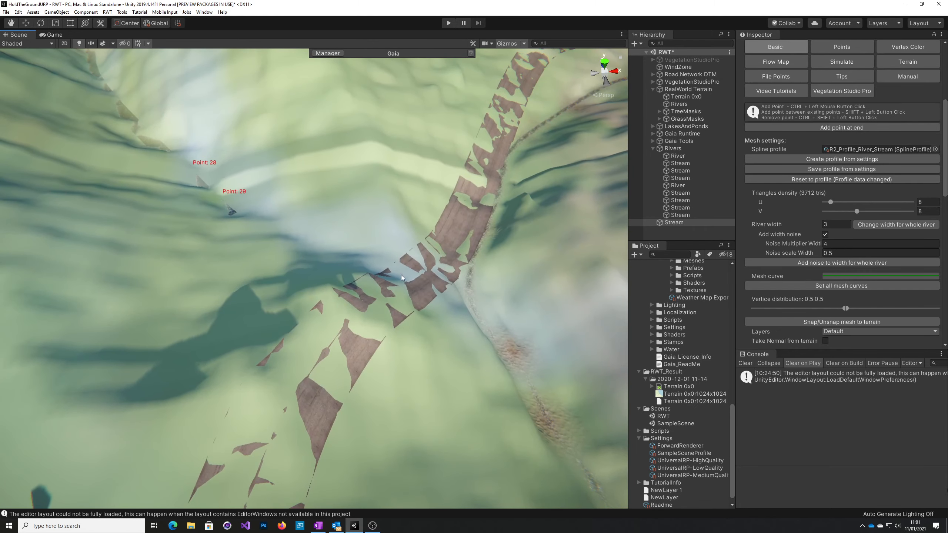
left_click(457, 284, "ctrl")
right_click_drag(454, 286, 276, 221)
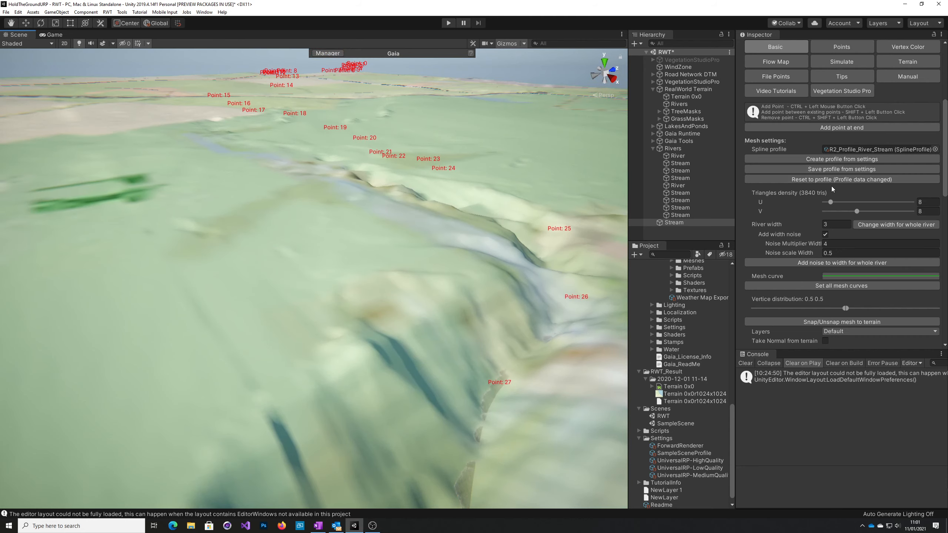
- Show the stream's terrain carving shape and inspect the kink between points 28 and 29
left_click(895, 64)
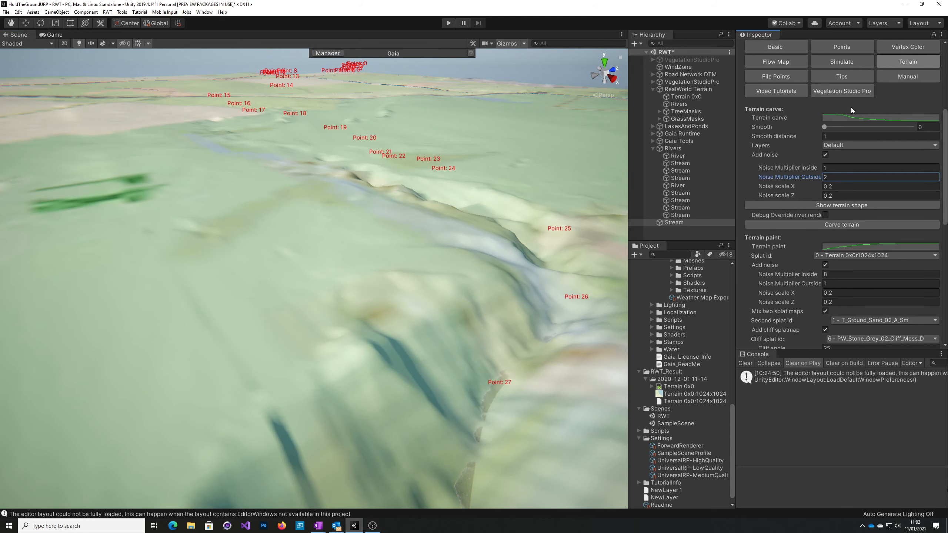
left_click(822, 205)
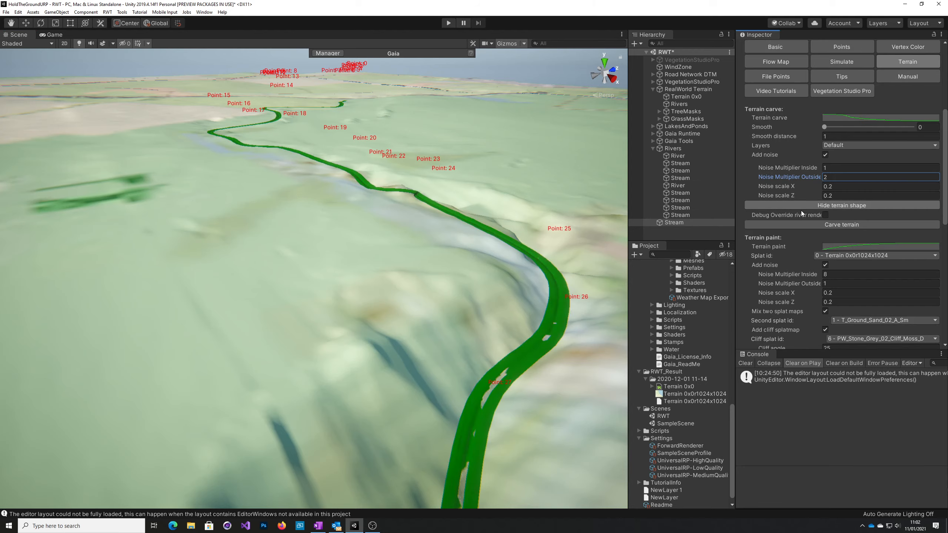
right_click_drag(582, 308, 597, 336)
right_click_drag(679, 313, 845, 320)
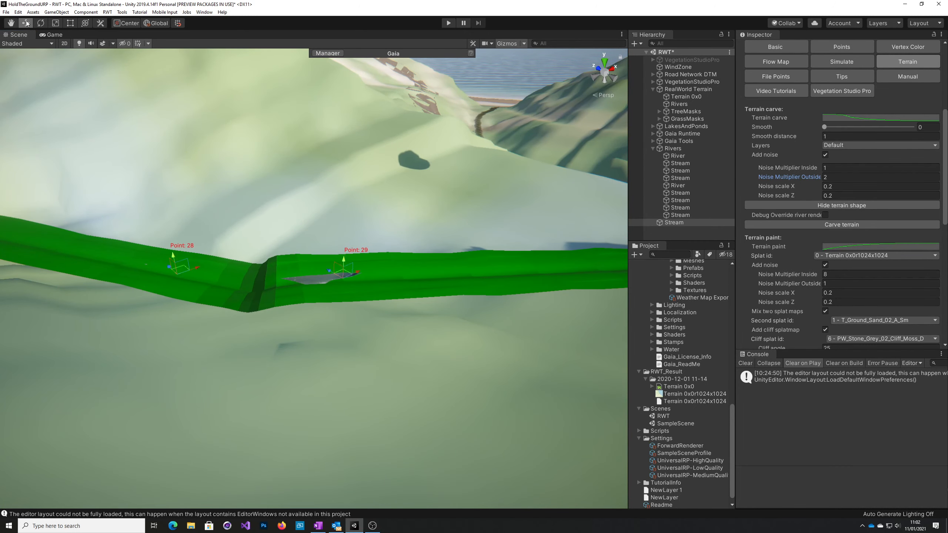
- Adjust the heights of points 28 and 29 to ease the kink, refreshing the terrain shape preview
left_click_drag(344, 260, 345, 265)
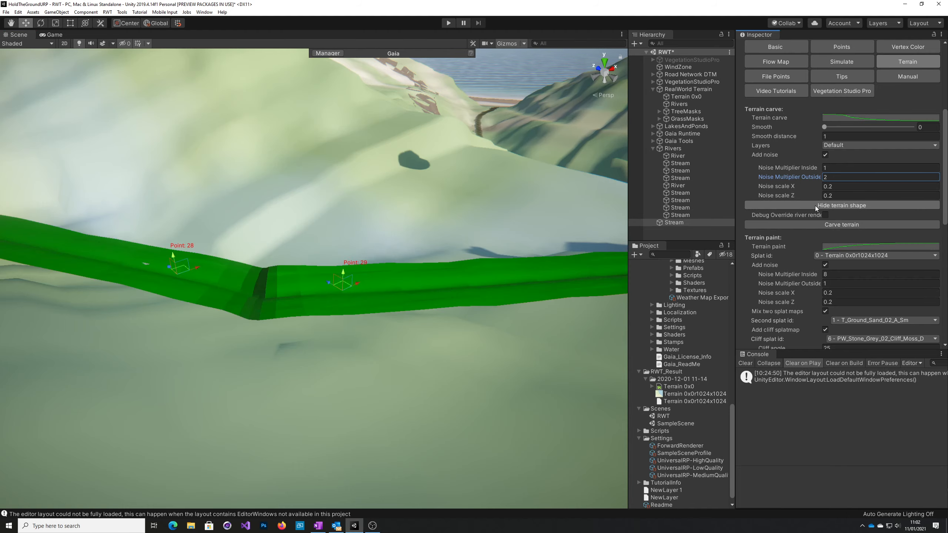
left_click_drag(445, 334, 289, 354, "alt")
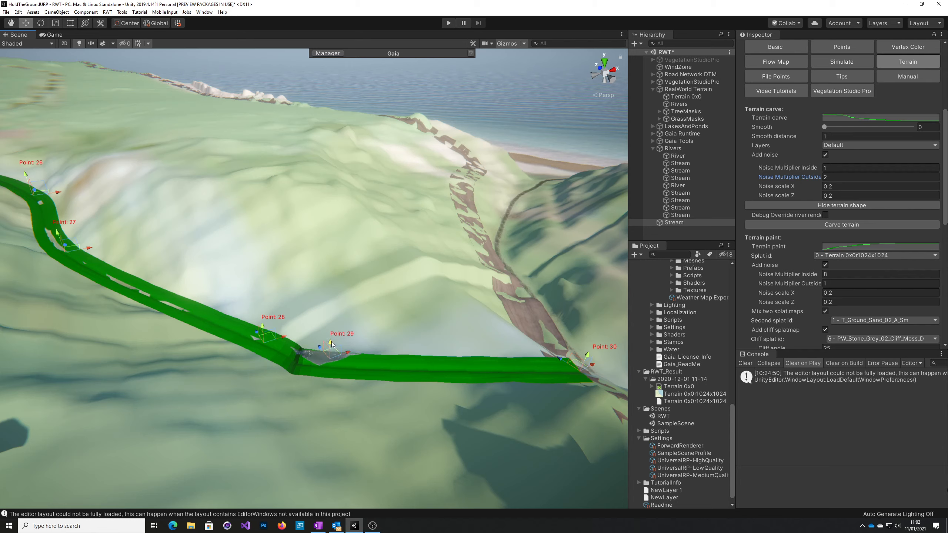
left_click(808, 208)
left_click(814, 206)
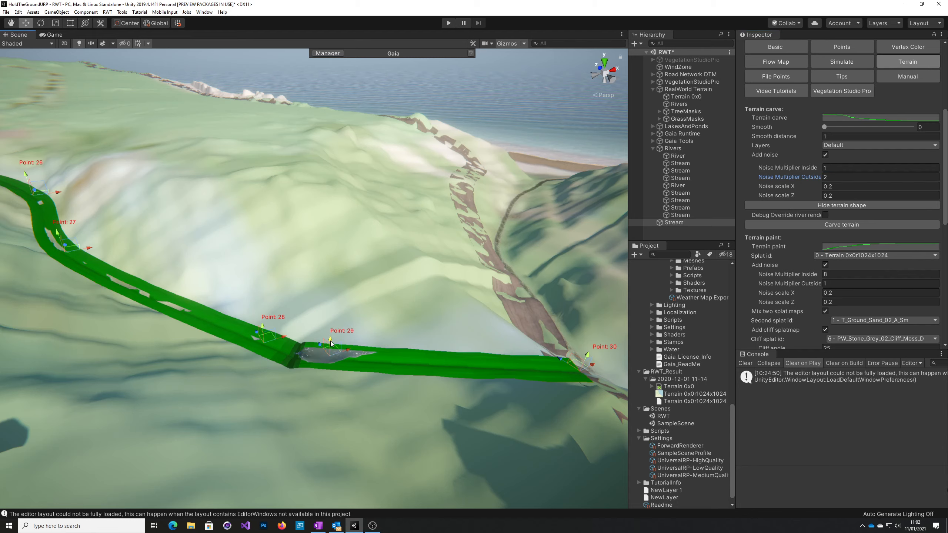
left_click(823, 207)
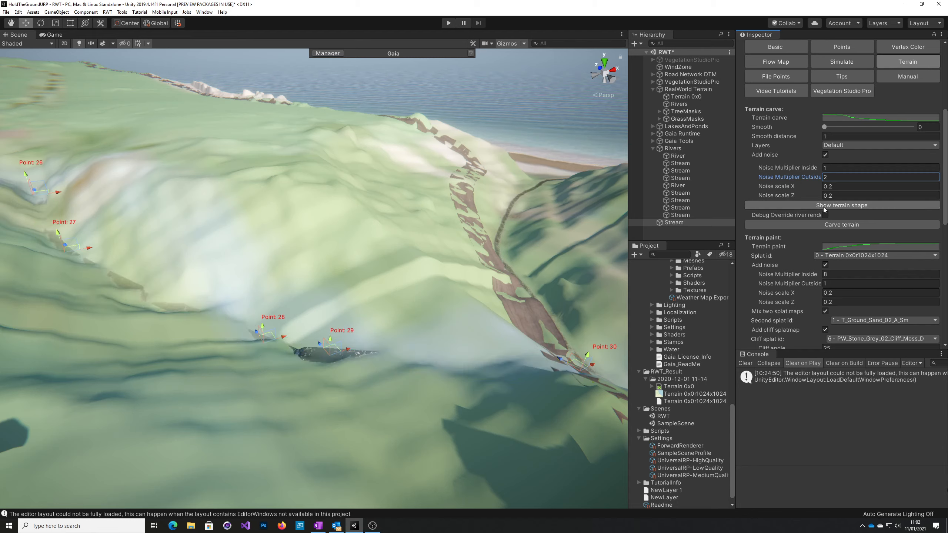
left_click(823, 207)
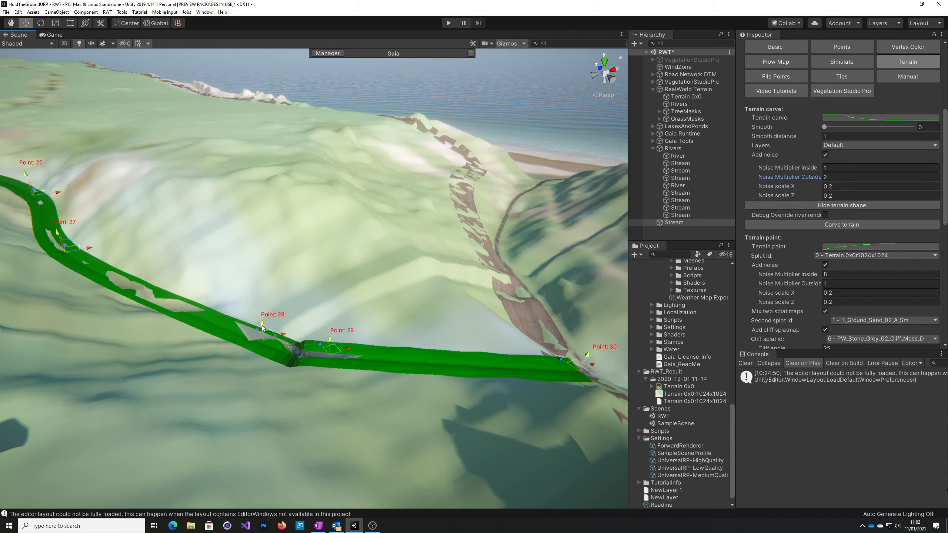
left_click(824, 207)
left_click(823, 206)
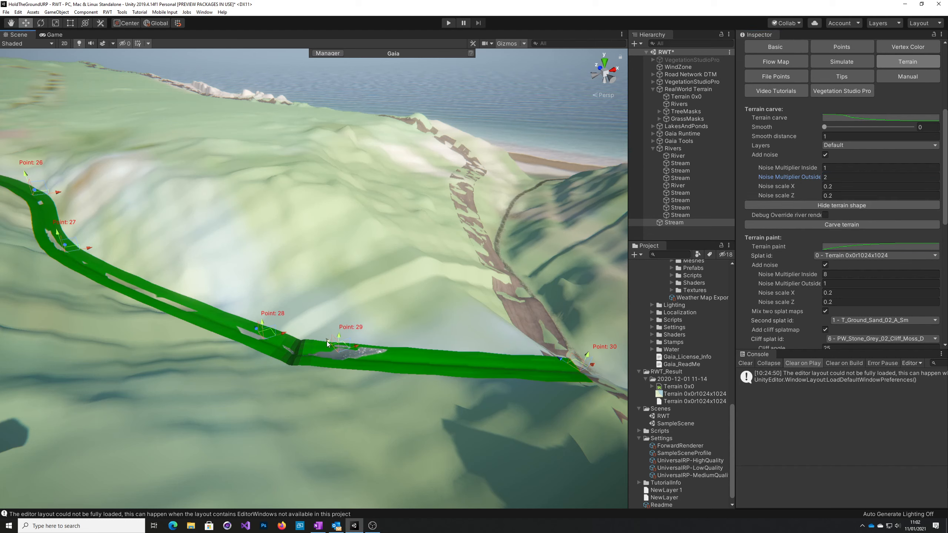
- Shift point 29 downstream toward point 30 and refresh the terrain shape preview
left_click_drag(333, 350, 346, 349)
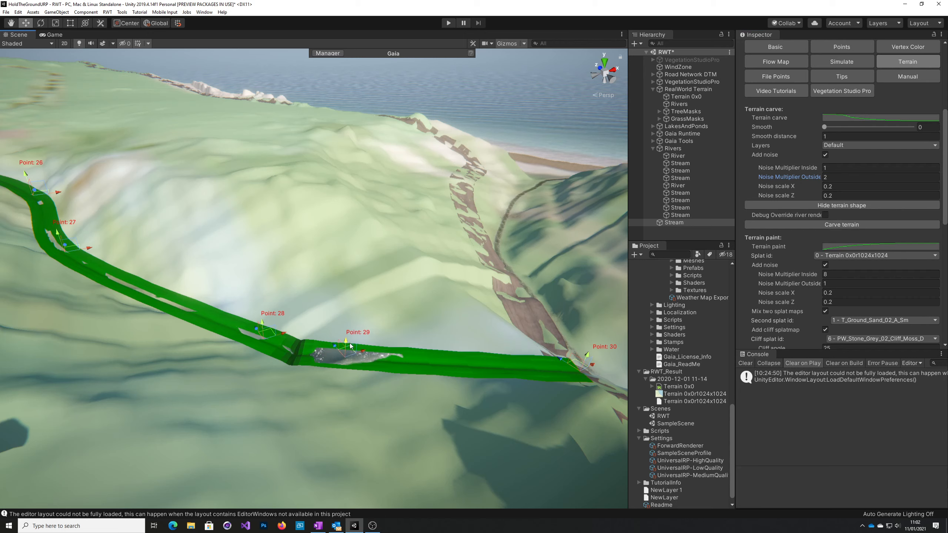
left_click(821, 208)
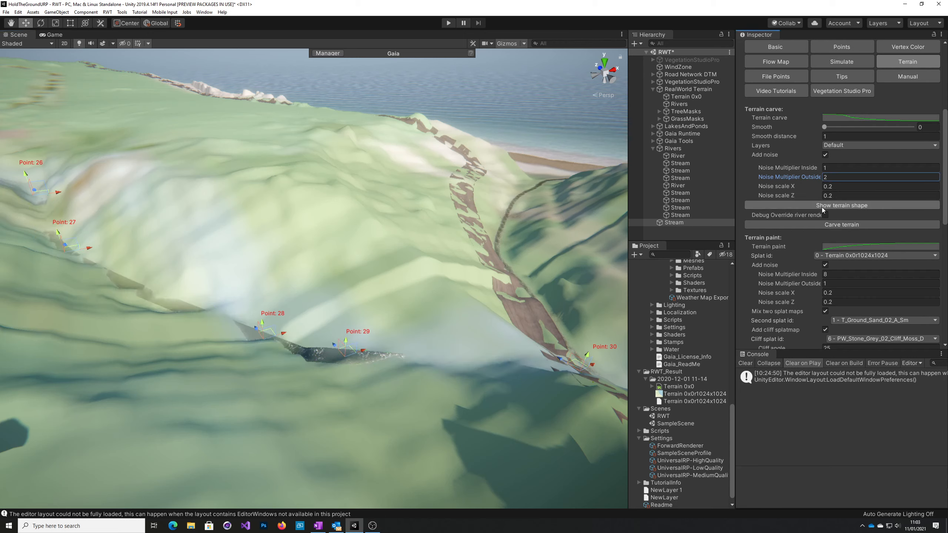
left_click(822, 208)
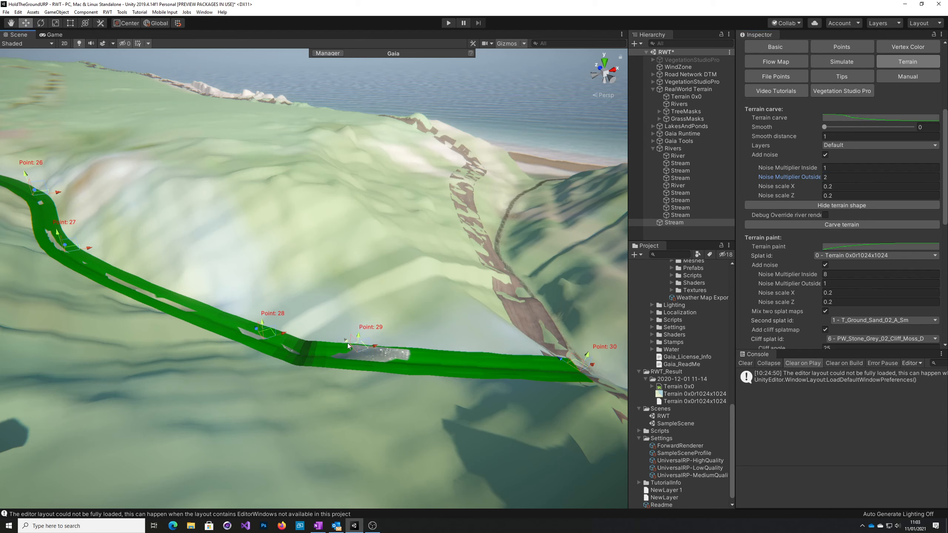
left_click(825, 204)
left_click(826, 205)
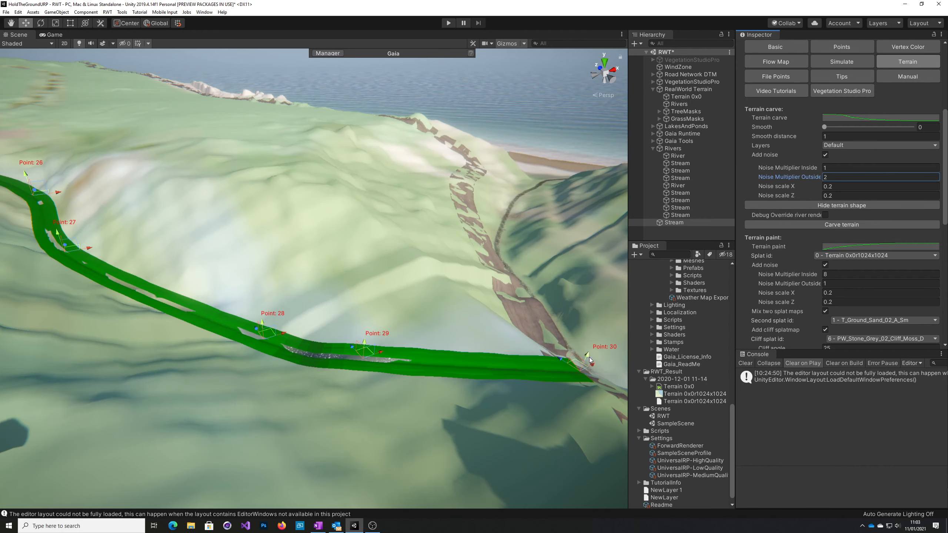
- Raise point 29 slightly after checking the stretch of stream between points 28 and 30
right_click_drag(584, 386, 410, 376)
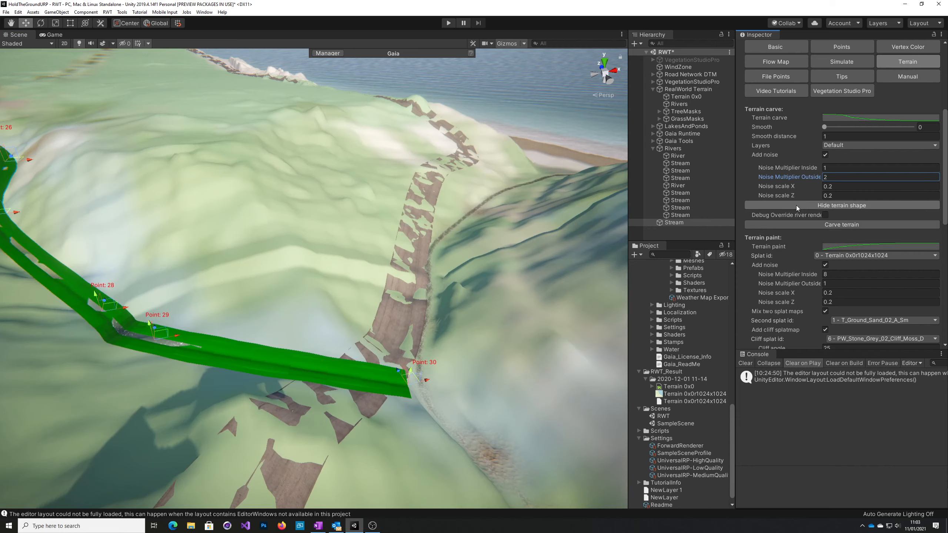
right_click_drag(394, 393, 411, 382)
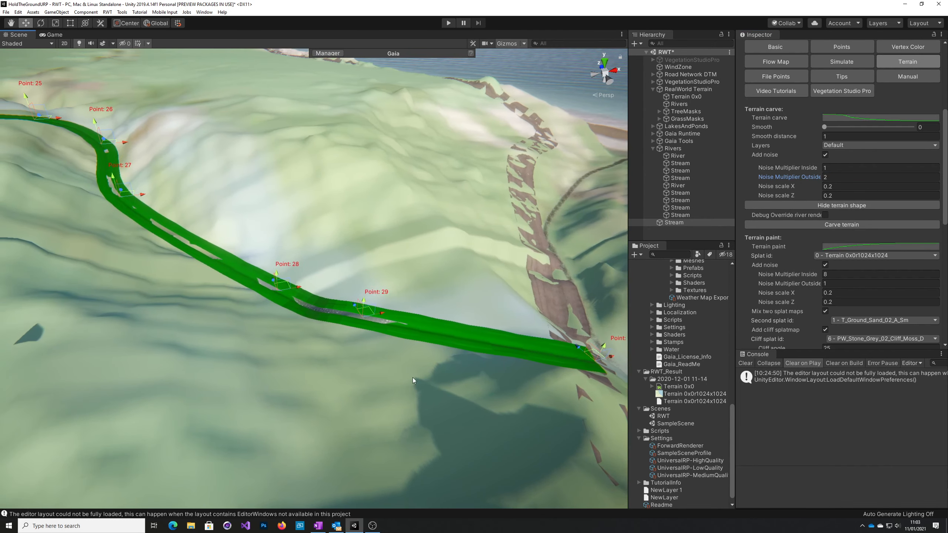
left_click_drag(364, 301, 364, 299)
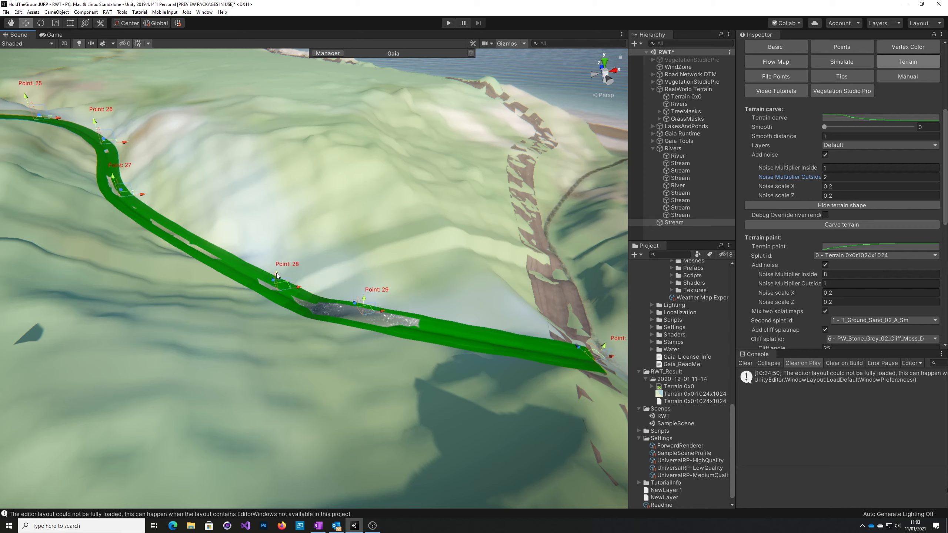
- Shift point 28 upstream toward point 27 and refresh the terrain carving shape preview
left_click_drag(277, 273, 279, 272)
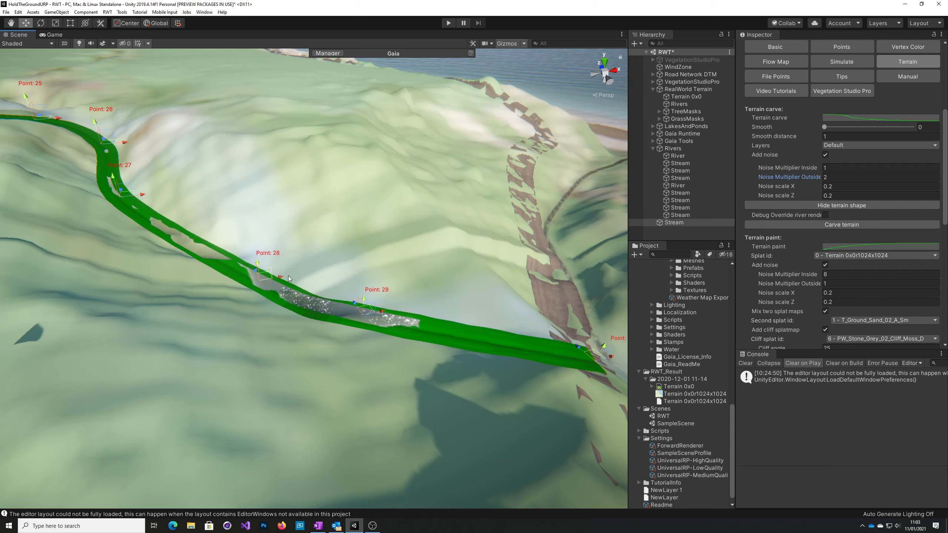
left_click(816, 206)
left_click(817, 206)
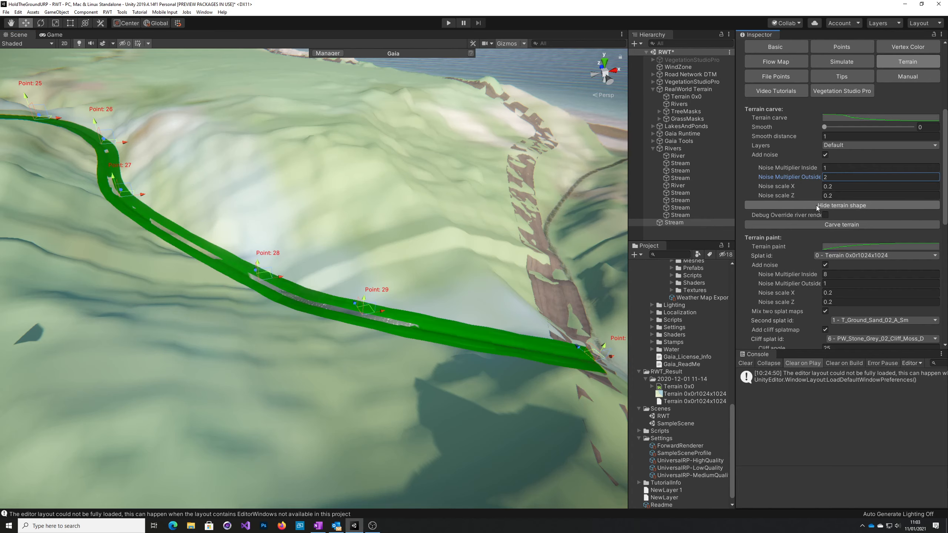
- Check the carving shape along the stream back to point 0 and carve the terrain with it
left_click_drag(589, 356, 241, 286, "alt")
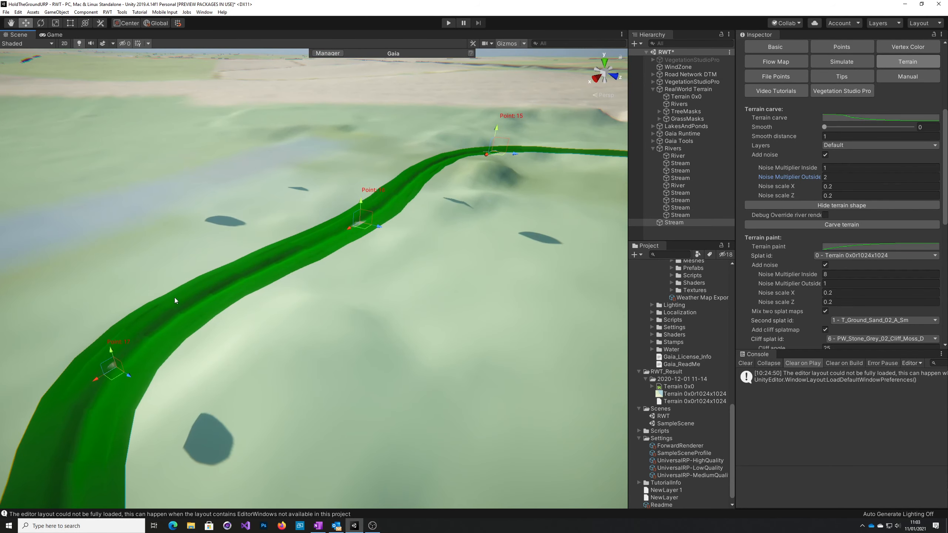
left_click_drag(176, 300, 491, 307, "alt")
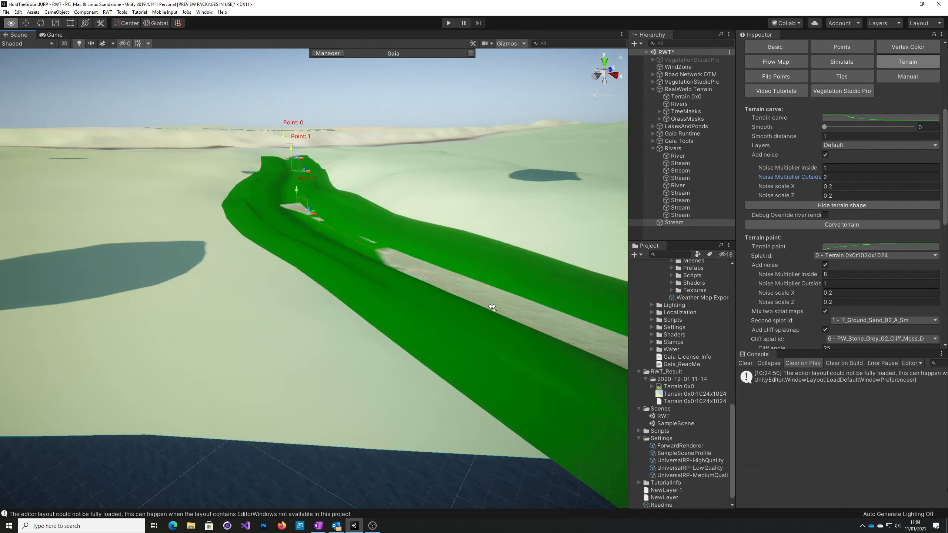
right_click_drag(492, 307, 589, 316)
right_click_drag(610, 275, 460, 302)
right_click_drag(549, 272, 672, 277)
key("a")
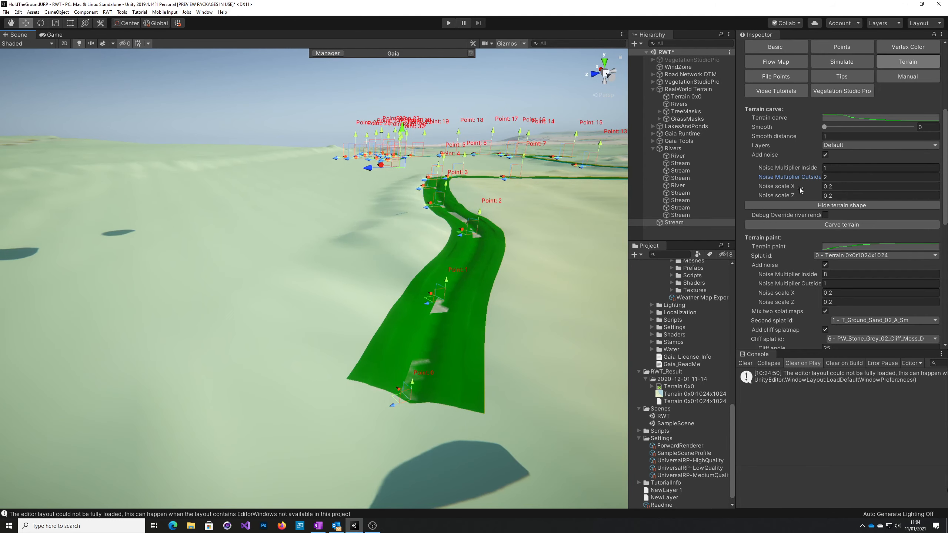
left_click(831, 225)
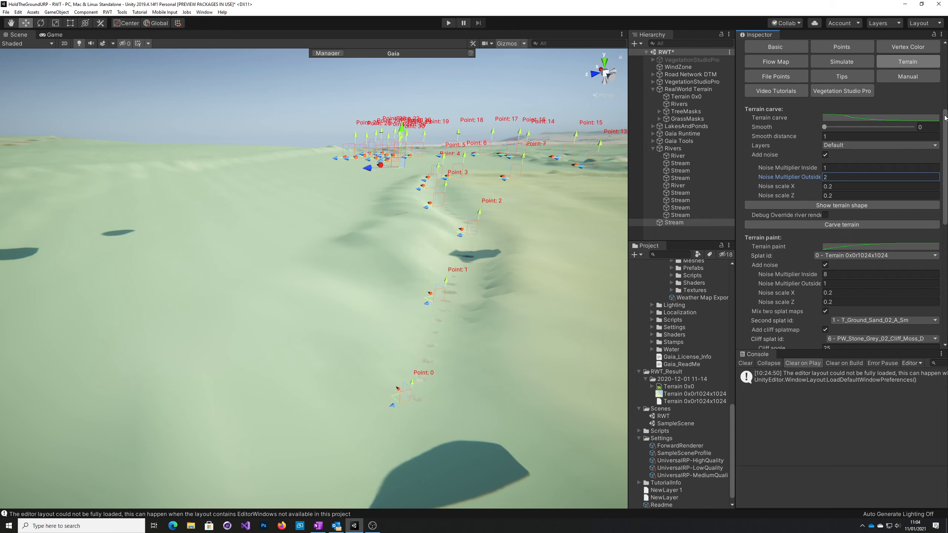
- Raise the Stream object above the carved bed by setting its Y position to 0.23
left_click_drag(946, 124, 935, 59)
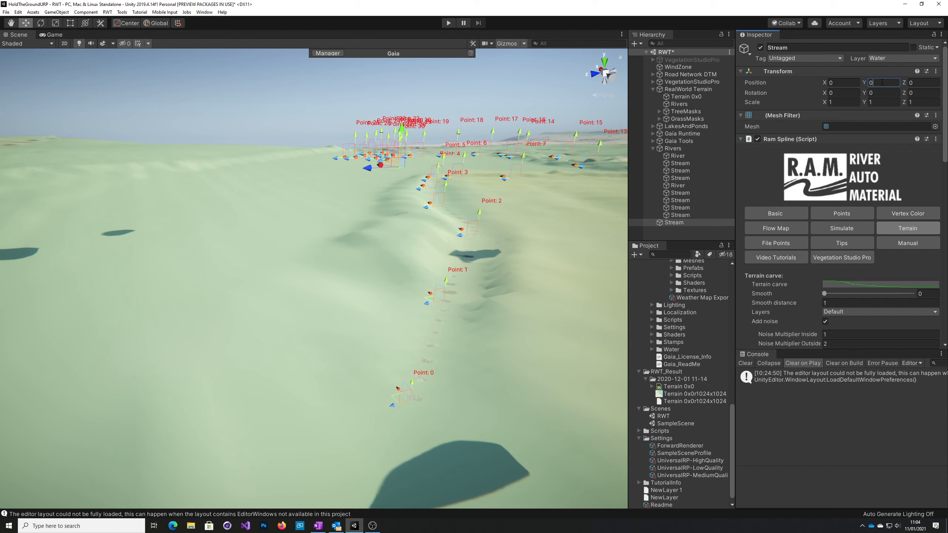
type(".25")
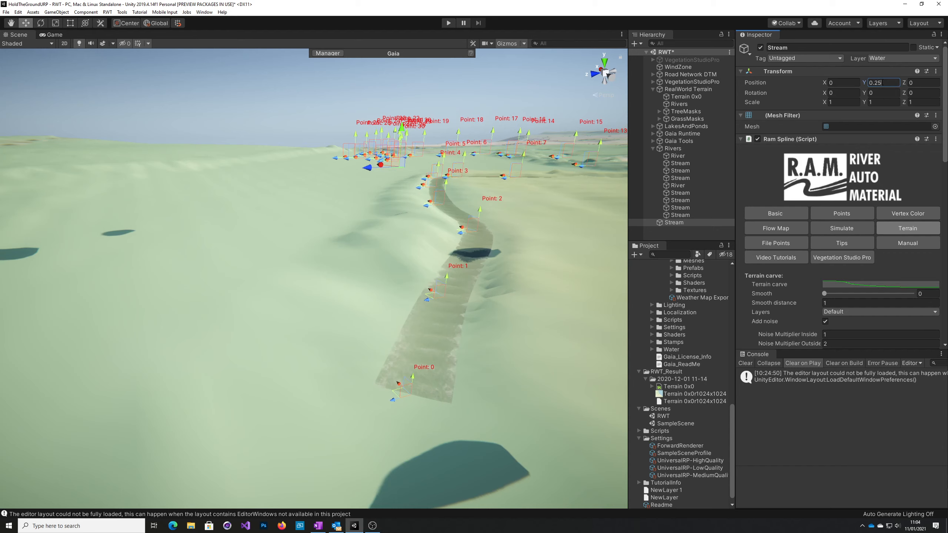
key("BackSpace")
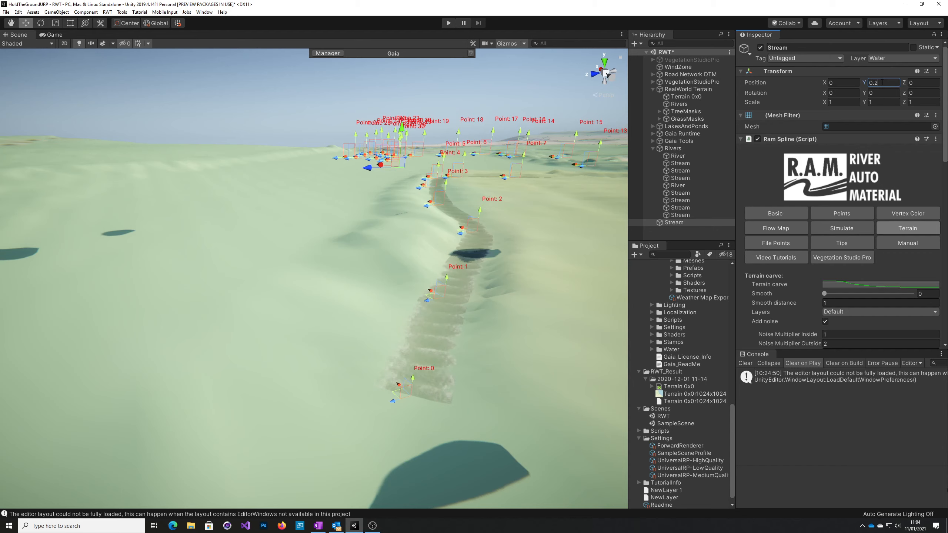
type("3")
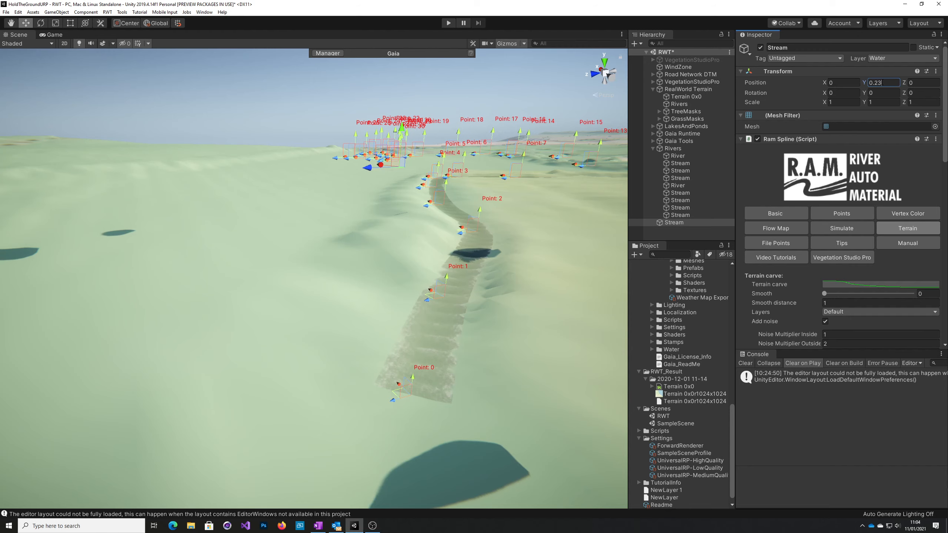
- Smooth the jagged bank along the stream's first stretch, using Smooth Height on Terrain 0x0
right_click_drag(519, 373, 544, 395)
key("w")
key("d")
key("e")
right_click_drag(444, 461, 454, 330)
right_click_drag(447, 448, 447, 449)
key("d")
left_click(682, 97)
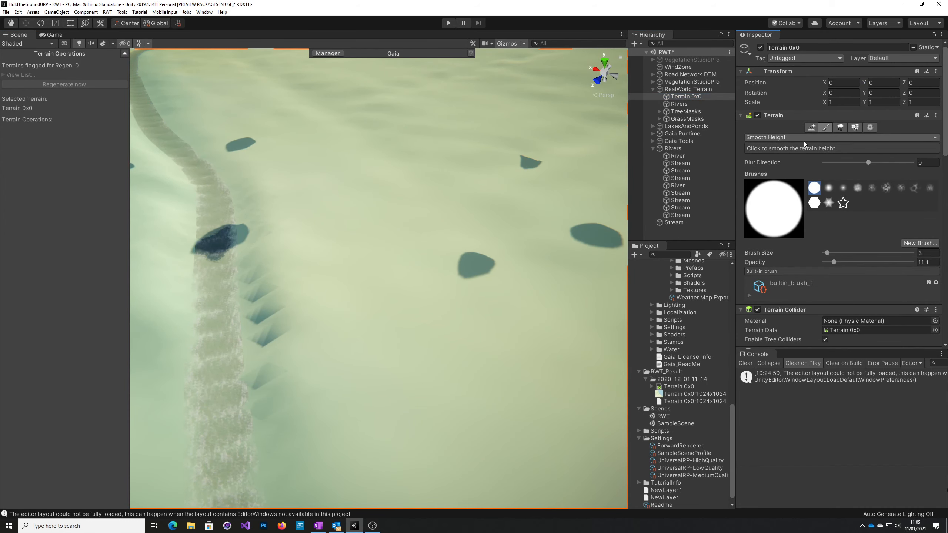
right_click_drag(500, 320, 475, 351)
key("s")
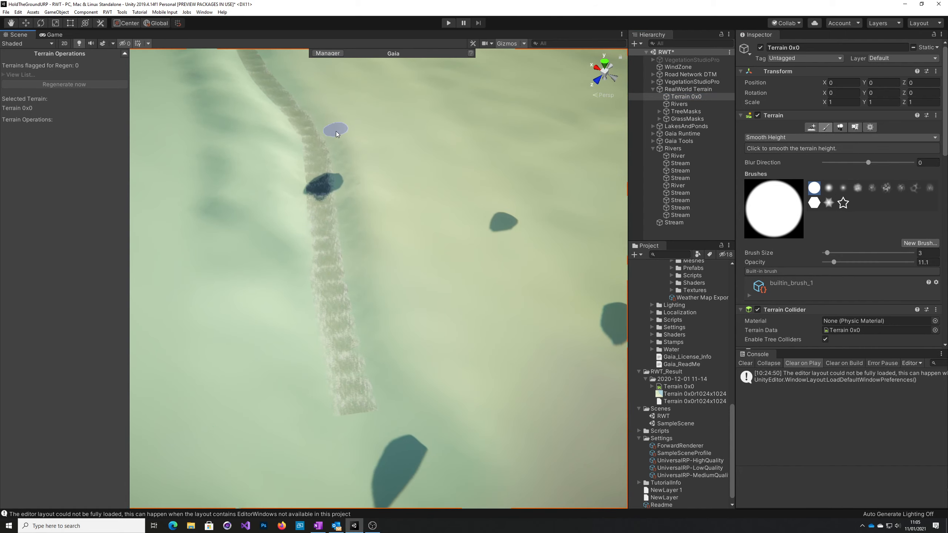
- Smooth the rough terrain on both banks from the stream's start through its first bends
mouse_move(364, 222)
left_mouse_down("alt")
mouse_move(388, 245)
mouse_move(322, 206)
mouse_move(339, 252)
mouse_move(346, 208)
left_mouse_up("alt")
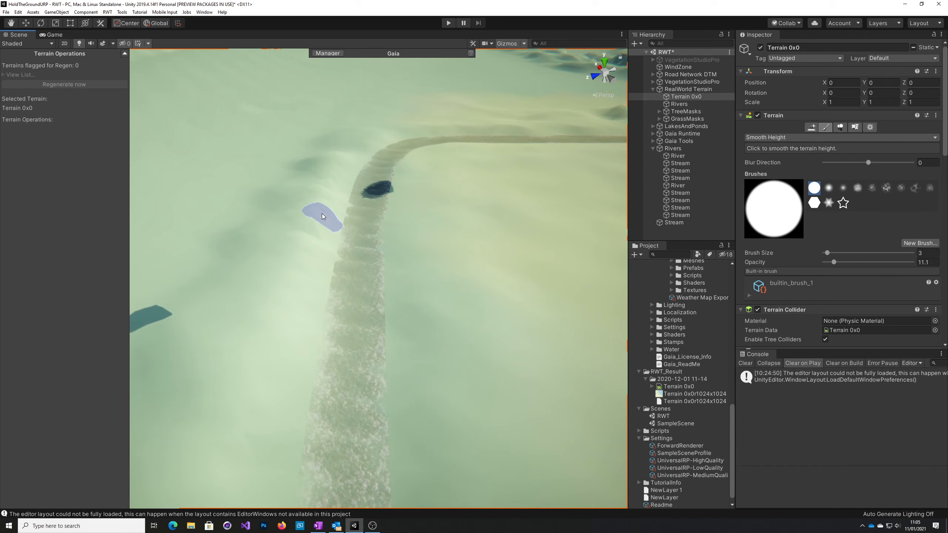
left_click_drag(379, 264, 334, 233, "alt")
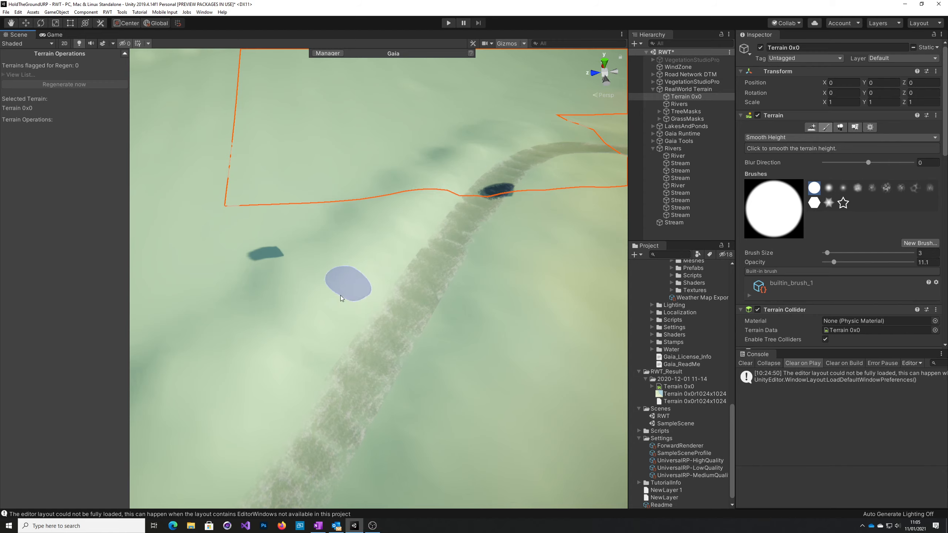
left_click_drag(455, 290, 616, 258, "alt")
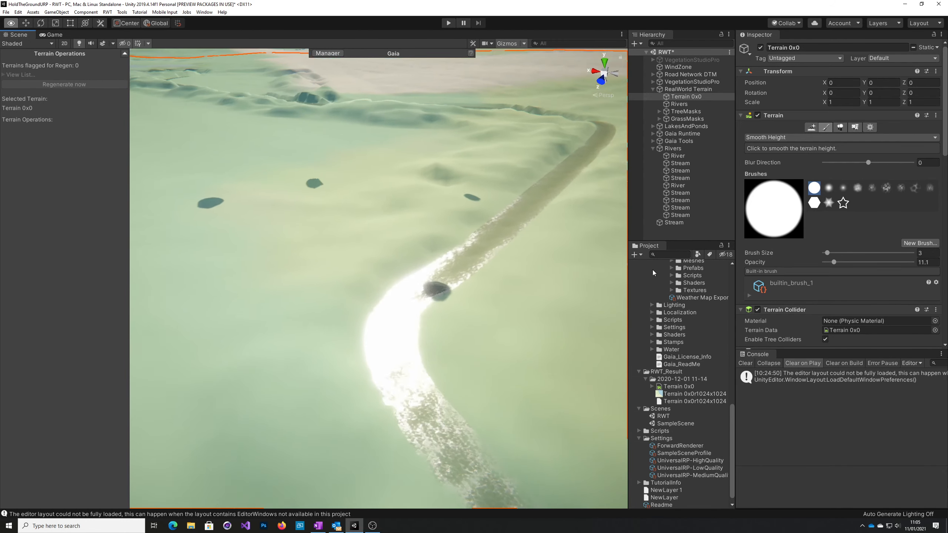
mouse_move(508, 290)
left_mouse_down("alt")
mouse_move(571, 302)
mouse_move(508, 277)
mouse_move(433, 286)
left_mouse_up("alt")
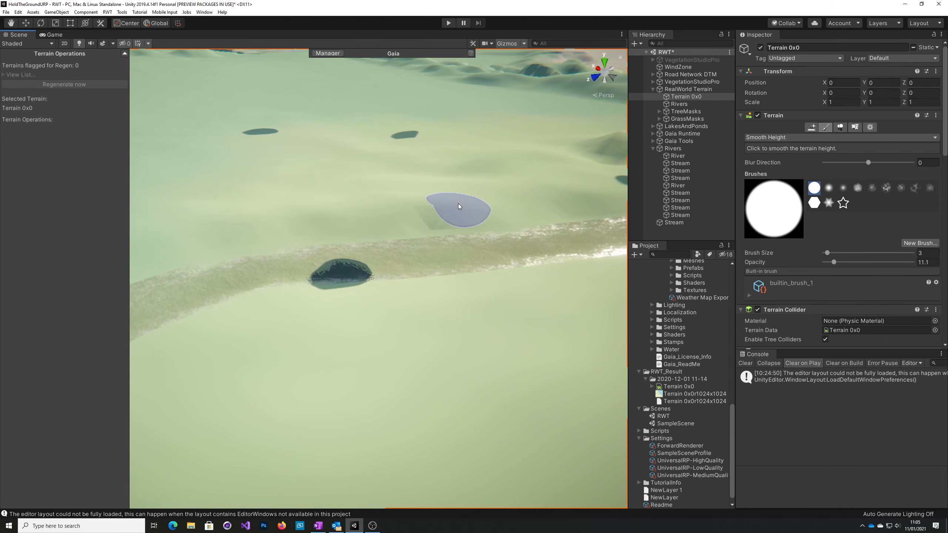
left_click_drag(434, 212, 638, 216, "alt")
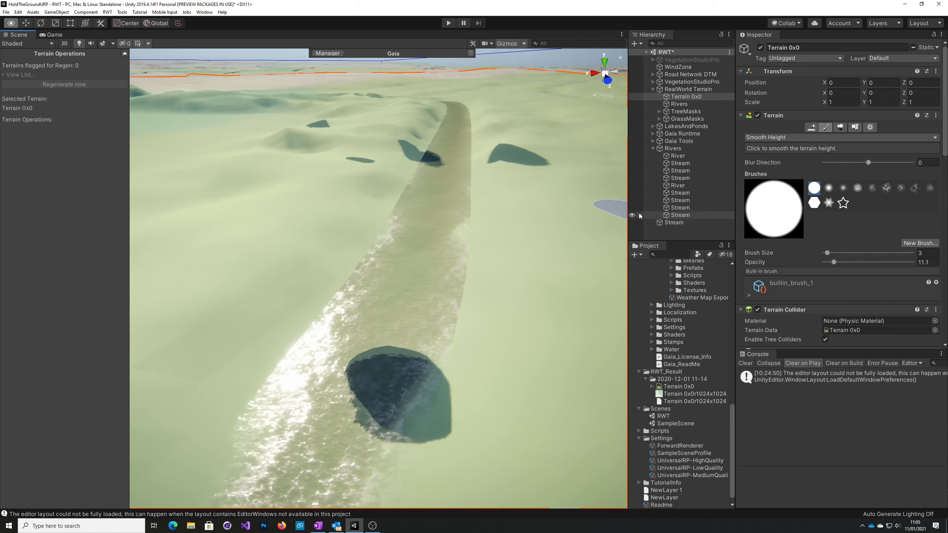
- Follow the stream downstream and smooth the jagged ridges on the outer bank beyond the wide bend
key("w")
right_click_drag(639, 216, 631, 228)
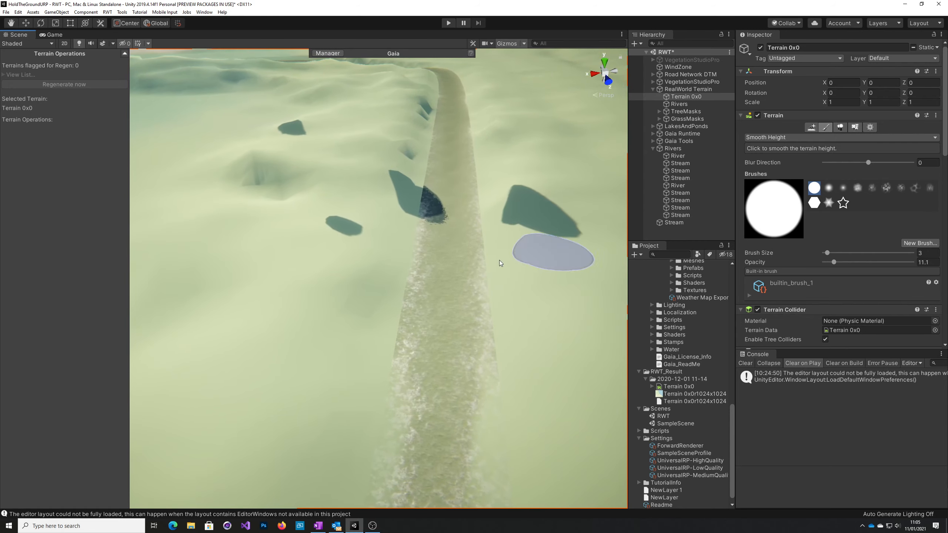
mouse_move(360, 317)
left_mouse_down("alt")
mouse_move(499, 283)
mouse_move(451, 285)
mouse_move(442, 252)
left_mouse_up("alt")
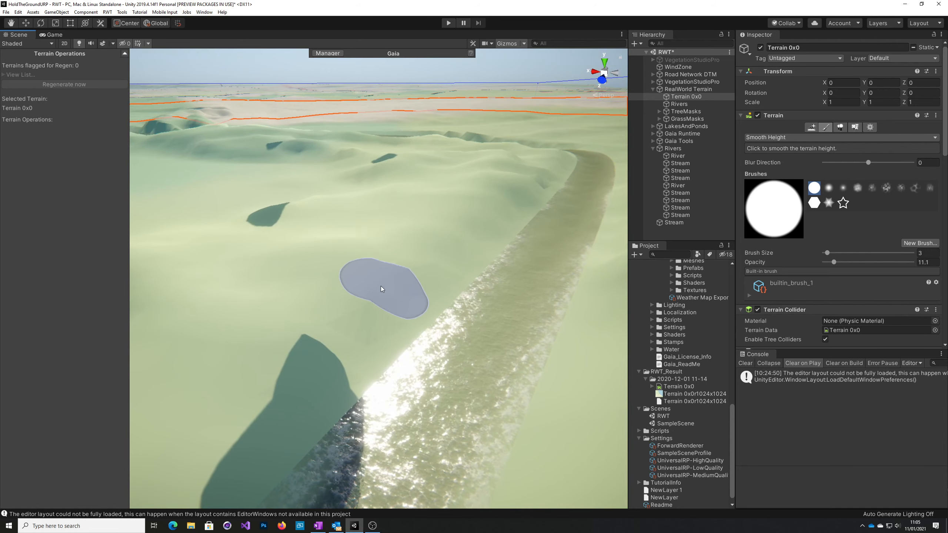
mouse_move(537, 165)
left_mouse_down("alt")
mouse_move(617, 188)
mouse_move(556, 212)
left_mouse_up("alt")
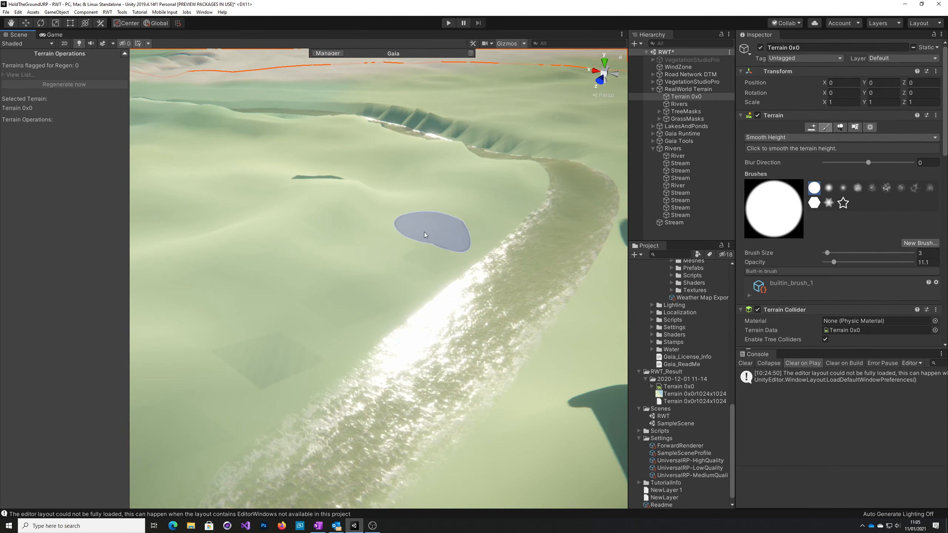
mouse_move(212, 349)
left_mouse_down("alt")
mouse_move(434, 271)
mouse_move(247, 297)
mouse_move(358, 279)
left_mouse_up("alt")
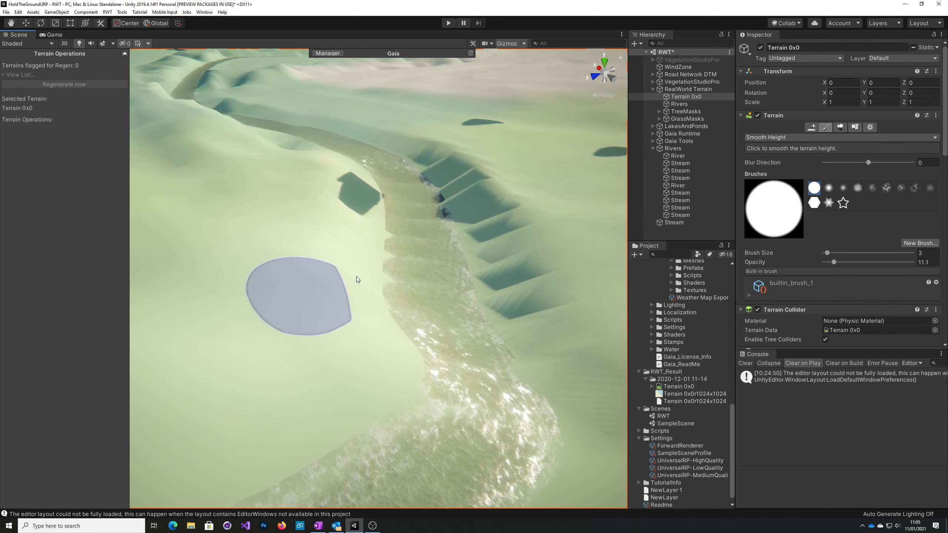
mouse_move(506, 205)
left_mouse_down()
mouse_move(544, 284)
mouse_move(470, 173)
mouse_move(432, 146)
left_mouse_up()
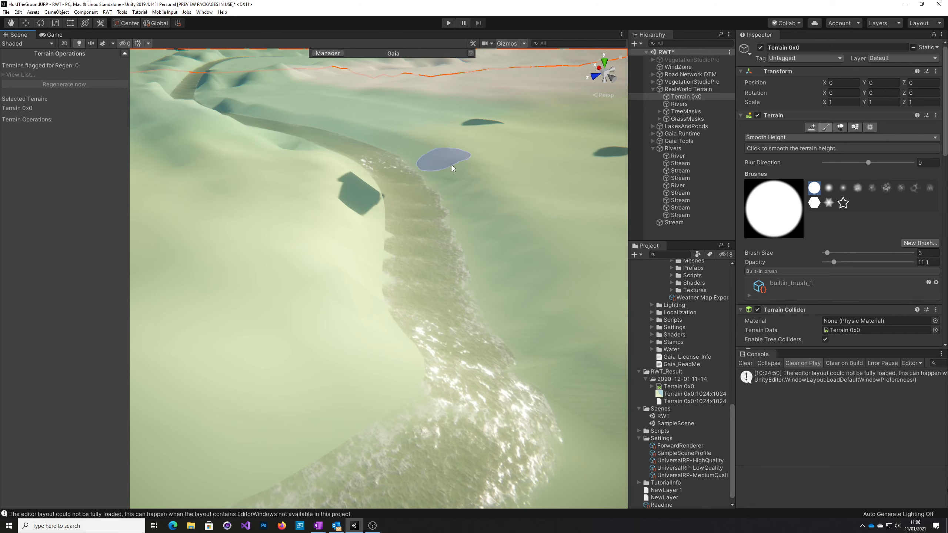
- Smooth the steep, angular mound on the inner bank beside the next bend
mouse_move(476, 249)
right_mouse_down()
mouse_move(448, 260)
mouse_move(397, 203)
right_mouse_up()
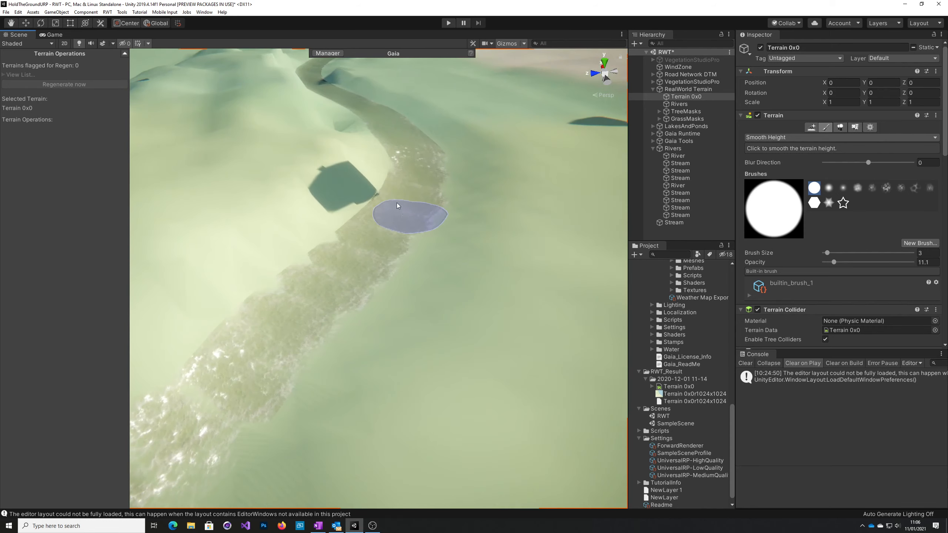
mouse_move(296, 232)
right_mouse_down()
mouse_move(285, 216)
mouse_move(254, 224)
mouse_move(315, 396)
mouse_move(430, 330)
mouse_move(318, 345)
mouse_move(259, 307)
mouse_move(231, 196)
mouse_move(258, 136)
mouse_move(230, 156)
mouse_move(290, 119)
mouse_move(311, 121)
mouse_move(324, 132)
mouse_move(332, 193)
mouse_move(313, 116)
mouse_move(318, 65)
right_mouse_up()
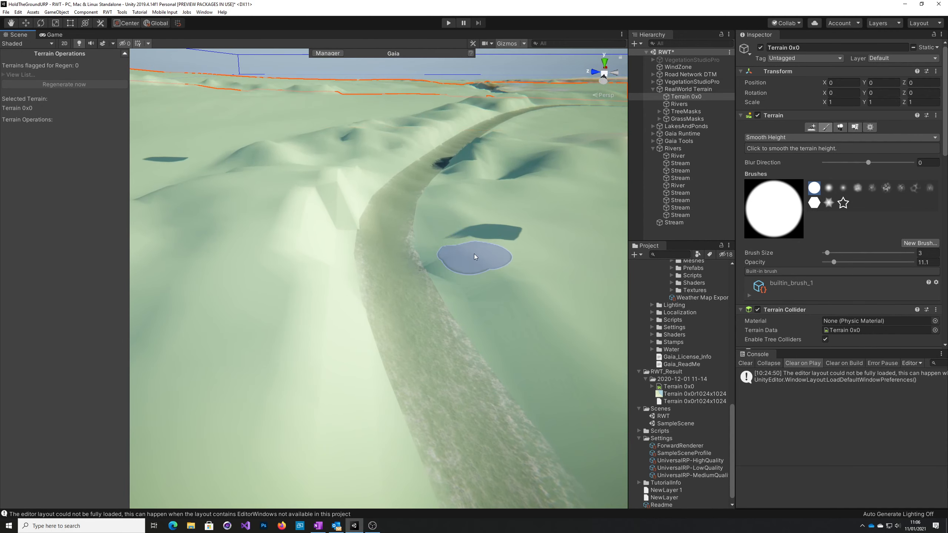
mouse_move(480, 244)
right_mouse_down()
mouse_move(495, 237)
mouse_move(440, 234)
mouse_move(406, 197)
right_mouse_up()
mouse_move(340, 182)
left_mouse_down()
mouse_move(314, 199)
mouse_move(368, 175)
mouse_move(366, 184)
mouse_move(420, 174)
left_mouse_up()
right_click_drag(443, 180, 600, 208)
mouse_move(475, 90)
right_mouse_down()
mouse_move(502, 184)
mouse_move(509, 171)
mouse_move(556, 264)
mouse_move(481, 310)
mouse_move(469, 362)
right_mouse_up()
mouse_move(470, 361)
left_mouse_down()
mouse_move(463, 320)
mouse_move(465, 350)
left_mouse_up()
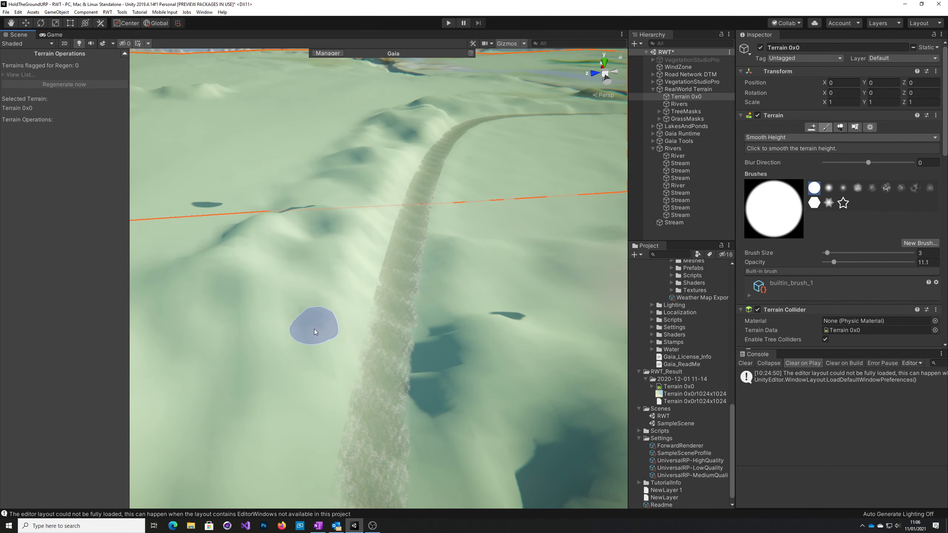
- Smooth the row of humps and hollows on the bank along the long gently curving stretch
mouse_move(303, 254)
right_mouse_down()
mouse_move(360, 237)
mouse_move(296, 250)
mouse_move(388, 199)
right_mouse_up()
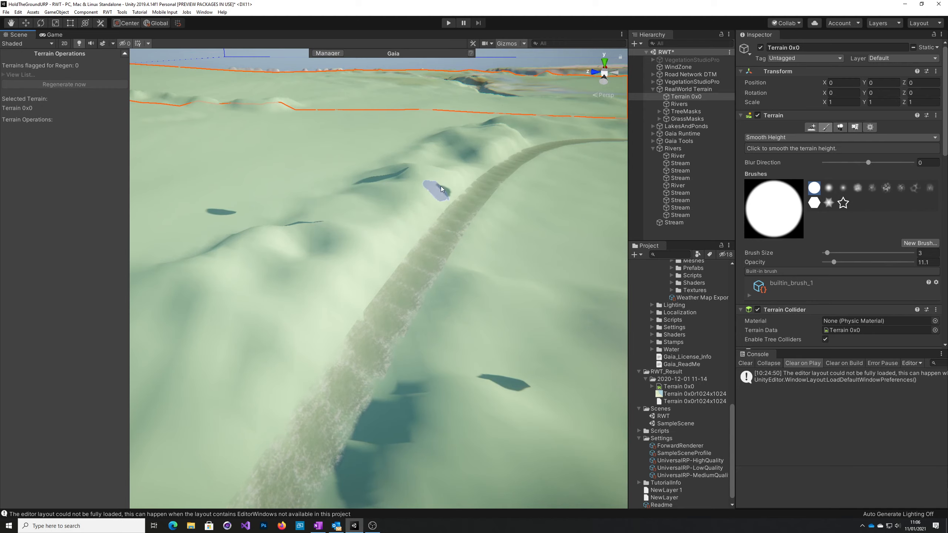
mouse_move(277, 370)
right_mouse_down()
mouse_move(493, 283)
mouse_move(497, 307)
mouse_move(466, 314)
mouse_move(373, 238)
right_mouse_up()
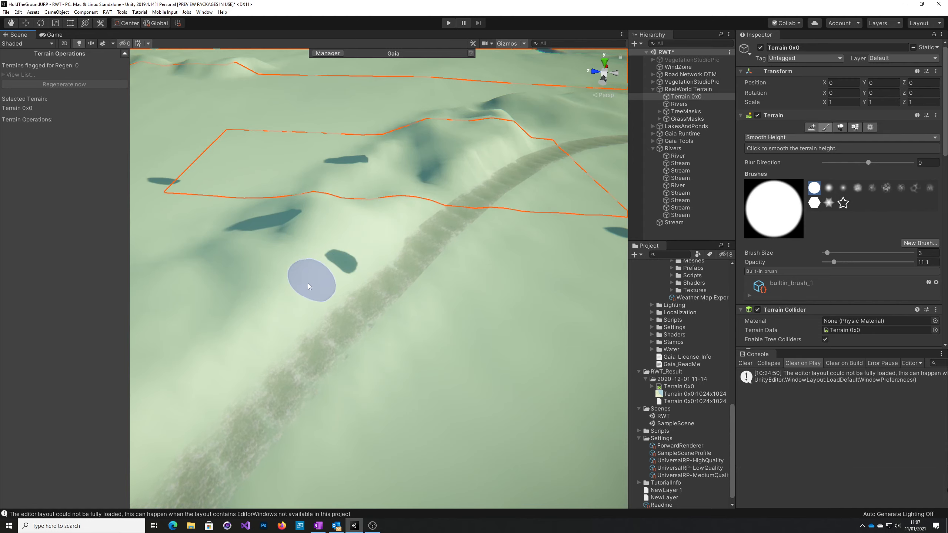
left_click_drag(458, 321, 531, 317, "alt")
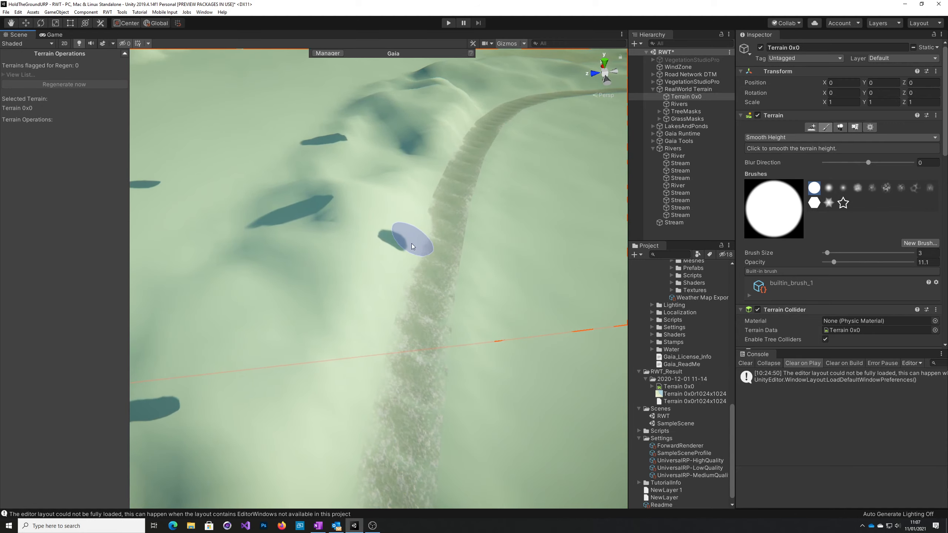
key("w")
mouse_move(498, 276)
right_mouse_down()
mouse_move(521, 263)
mouse_move(489, 264)
mouse_move(493, 256)
mouse_move(473, 254)
mouse_move(493, 252)
mouse_move(473, 258)
mouse_move(448, 234)
right_mouse_up()
scroll(517, 265, "down", 5)
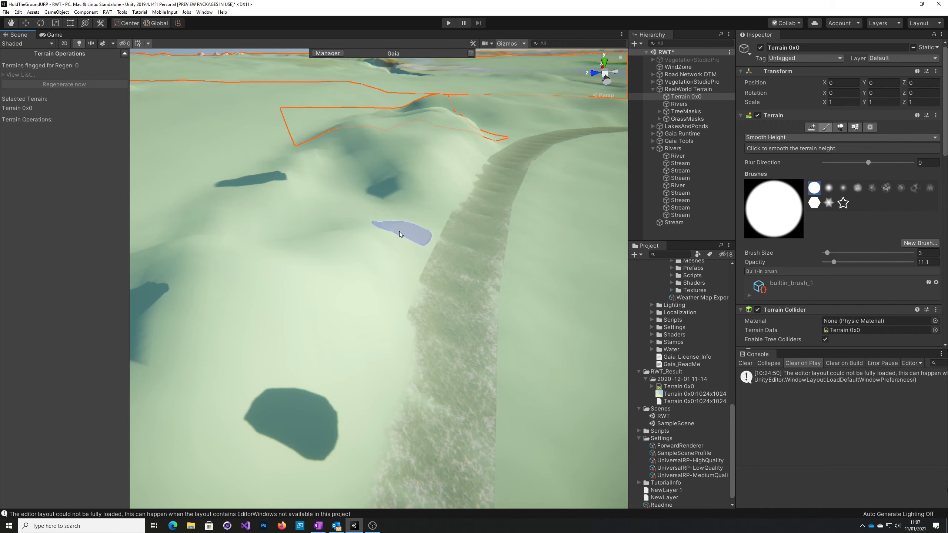
- Smooth the serrated ridges on the bank approaching the stream's next sharp bend
mouse_move(354, 302)
right_mouse_down()
mouse_move(573, 256)
mouse_move(570, 283)
mouse_move(554, 275)
mouse_move(602, 254)
mouse_move(685, 264)
mouse_move(657, 274)
mouse_move(672, 309)
right_mouse_up()
mouse_move(552, 328)
right_mouse_down()
mouse_move(515, 341)
mouse_move(530, 283)
right_mouse_up()
left_click_drag(469, 213, 472, 234)
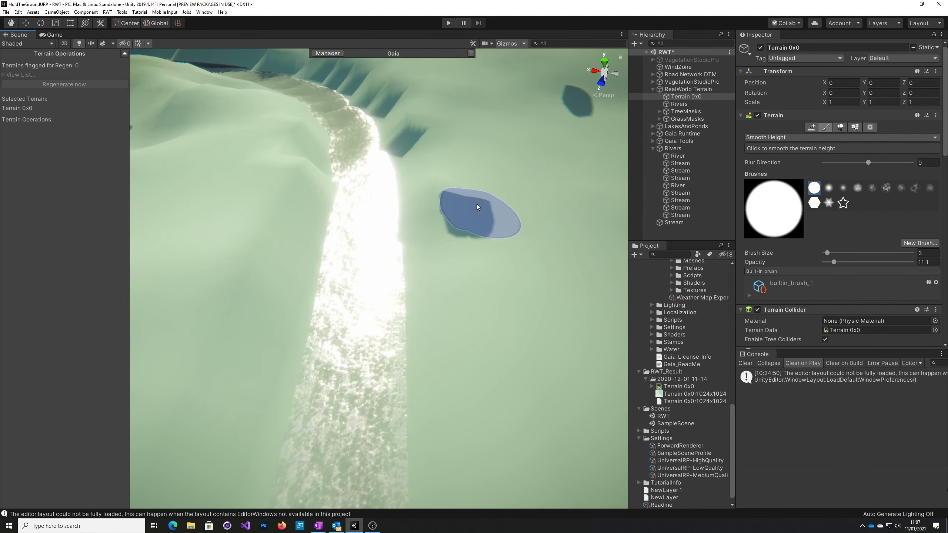
mouse_move(426, 137)
right_mouse_down()
mouse_move(472, 160)
mouse_move(422, 135)
right_mouse_up()
mouse_move(463, 164)
left_mouse_down()
mouse_move(510, 194)
mouse_move(548, 235)
mouse_move(490, 167)
mouse_move(417, 131)
left_mouse_up()
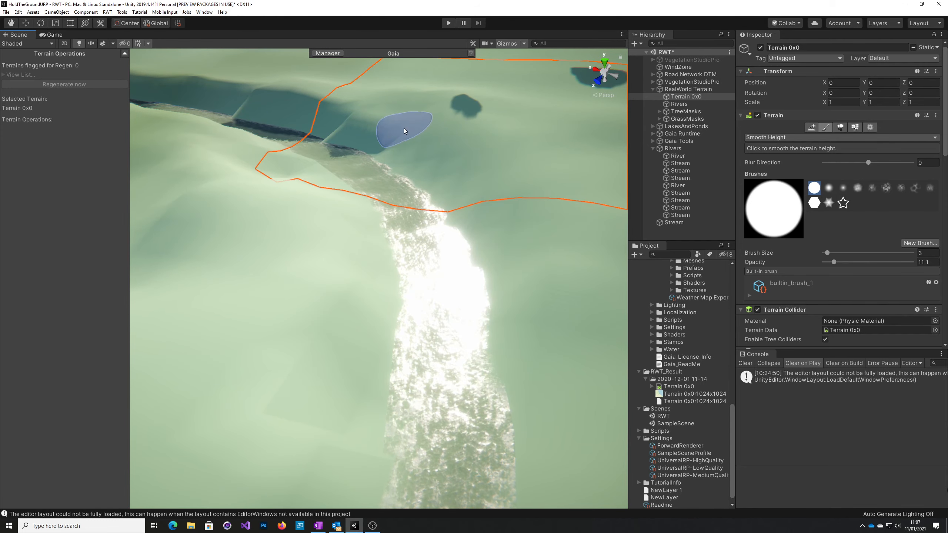
- Smooth the steep shadowed bank beside the stream's sharp bend and the abrupt ridge and hollow crossing the channel just beyond it
mouse_move(429, 151)
right_mouse_down()
mouse_move(467, 189)
mouse_move(364, 193)
mouse_move(356, 233)
mouse_move(481, 200)
right_mouse_up()
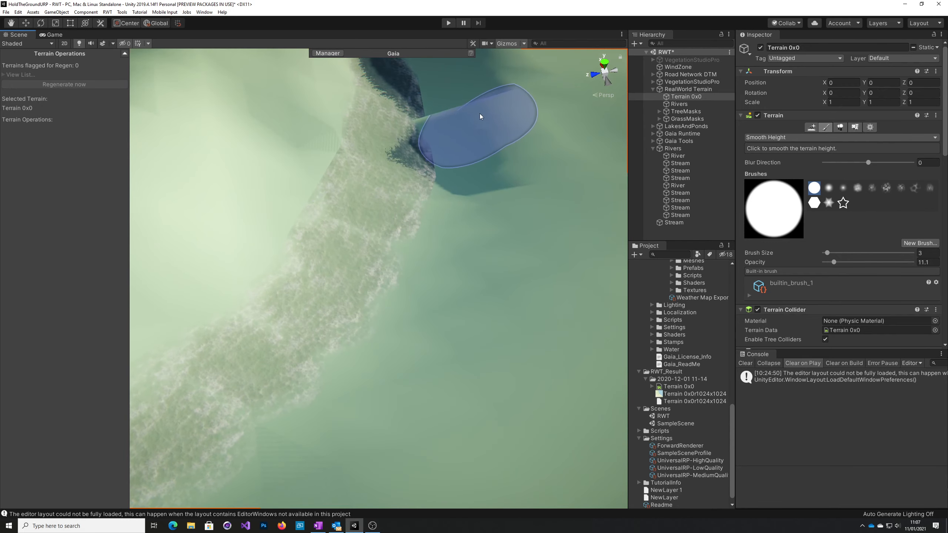
left_click_drag(479, 114, 496, 125)
right_click_drag(286, 133, 417, 253)
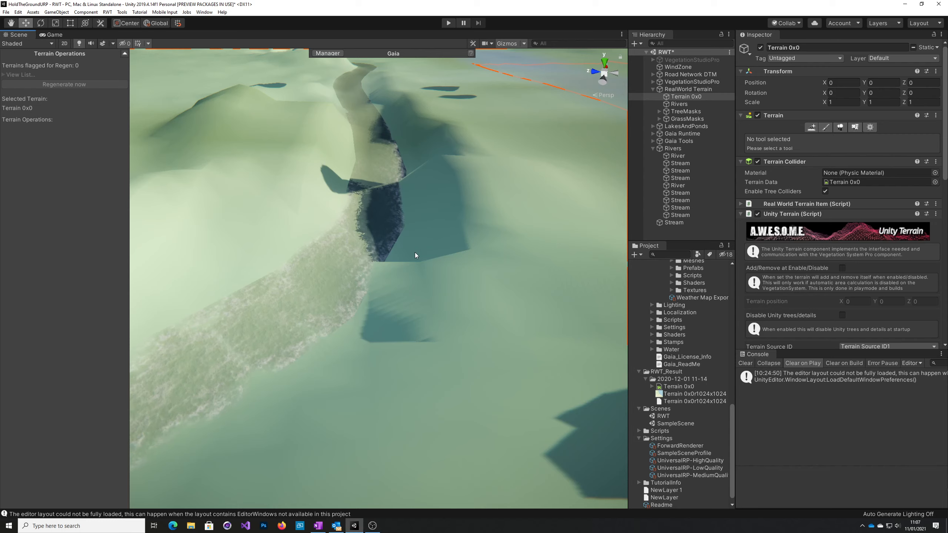
left_click(687, 97)
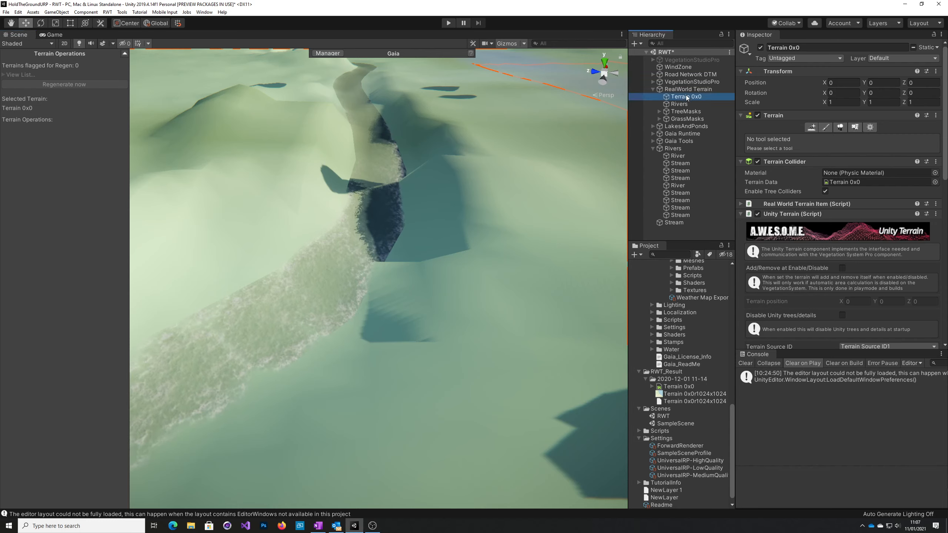
left_click(825, 127)
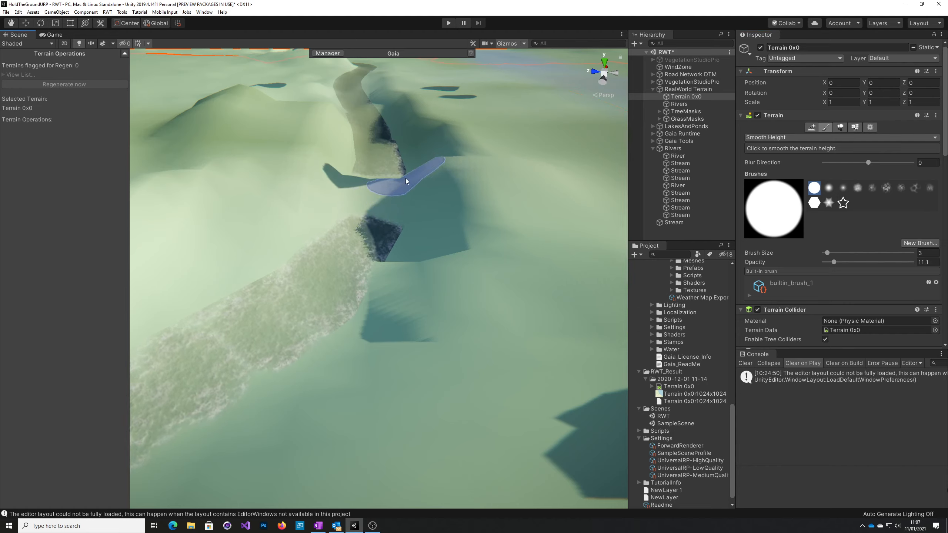
mouse_move(385, 209)
left_mouse_down()
mouse_move(448, 290)
mouse_move(412, 186)
mouse_move(428, 254)
mouse_move(418, 226)
left_mouse_up()
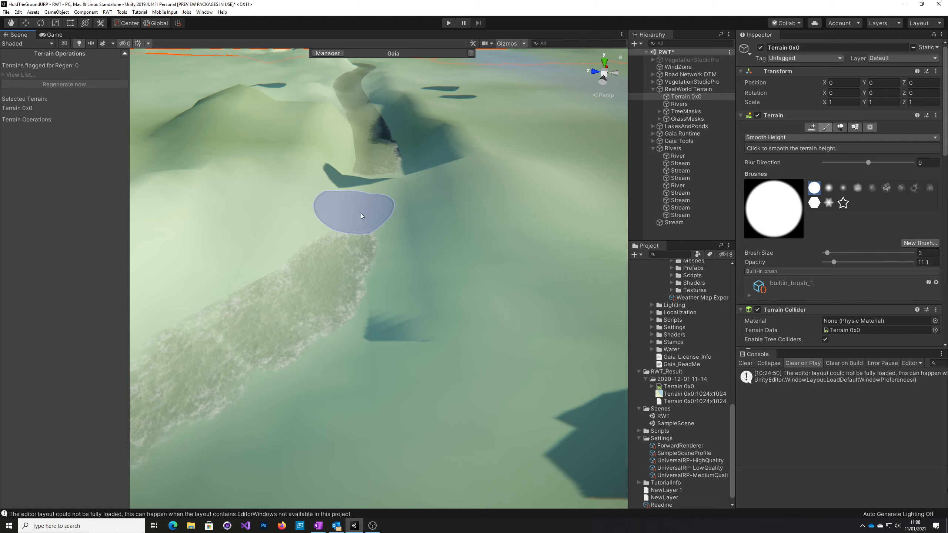
mouse_move(361, 214)
left_mouse_down()
mouse_move(378, 190)
mouse_move(379, 218)
left_mouse_up()
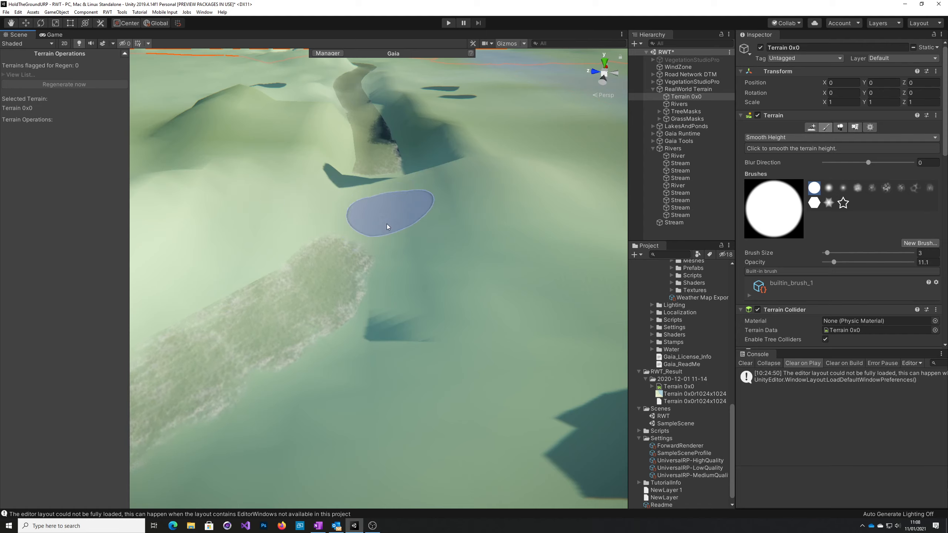
- With Set Height, sample 135.3022 from the exposed stream bed and level the terrain burying the stream to that height
left_click(768, 139)
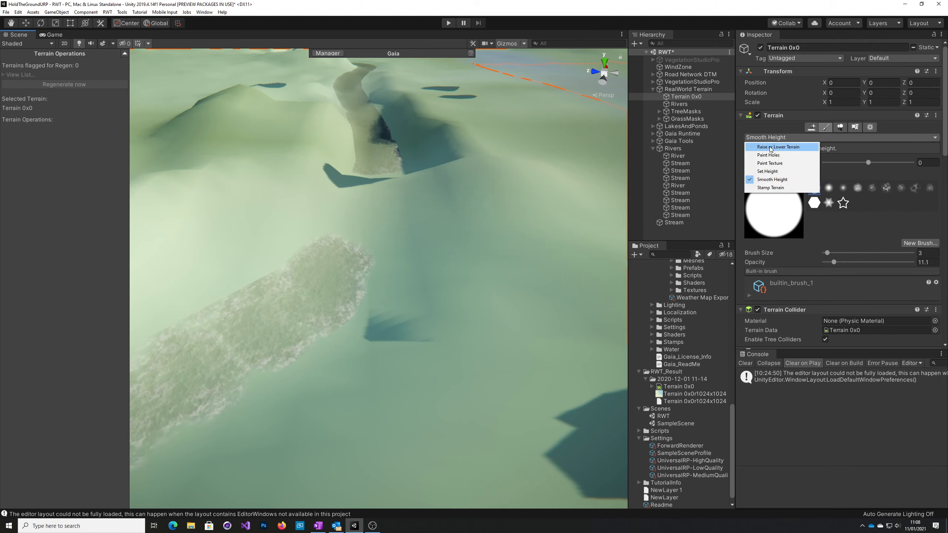
left_click(771, 171)
right_click_drag(500, 210, 500, 212)
key("a")
key("w")
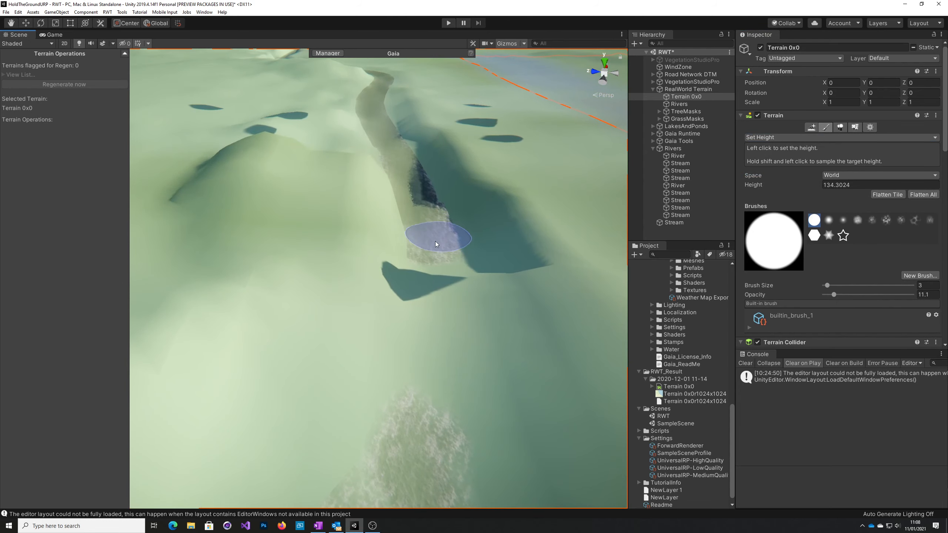
left_click(432, 252, "shift")
left_click(432, 251)
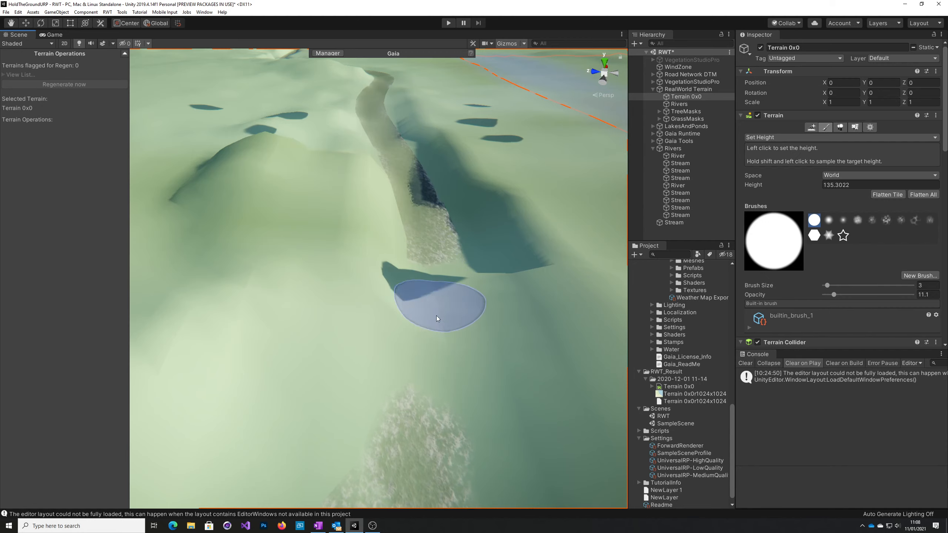
left_click_drag(439, 325, 432, 277)
mouse_move(509, 301)
right_mouse_down()
mouse_move(505, 329)
mouse_move(477, 320)
mouse_move(509, 322)
right_mouse_up()
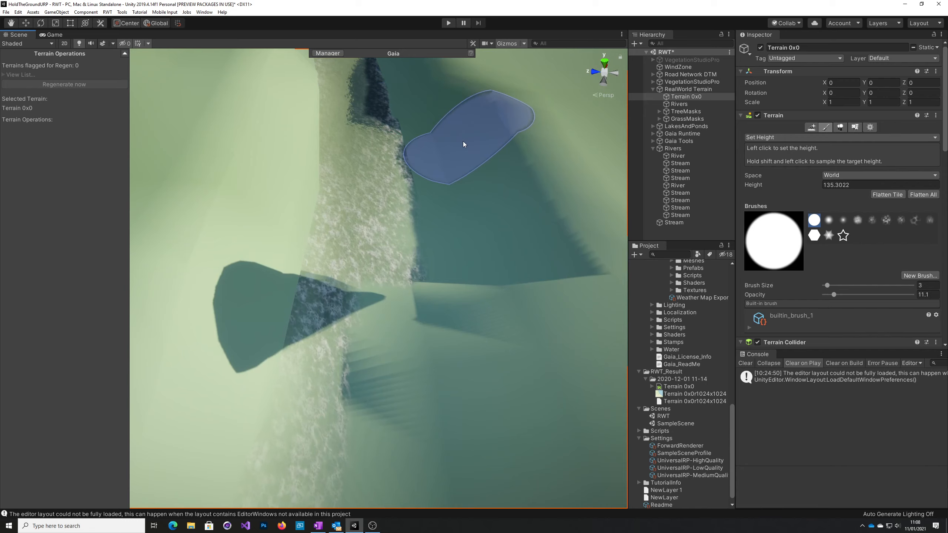
- Sample a height of 136.5992 from the terrain beside the stream and level the uneven bank farther along to it
scroll(494, 295, "down", 5)
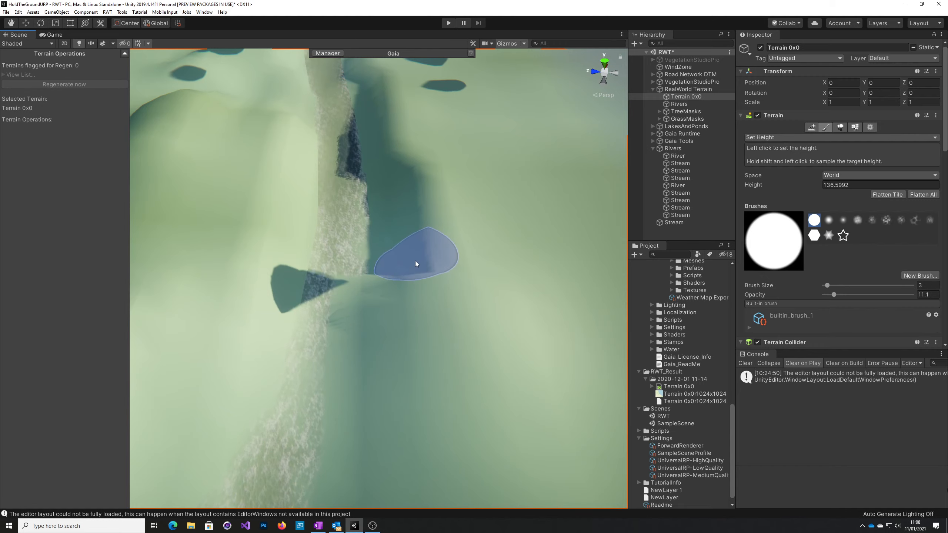
left_click(414, 257, "shift")
left_click_drag(414, 235, 407, 179)
mouse_move(460, 225)
right_mouse_down()
mouse_move(461, 203)
mouse_move(461, 243)
mouse_move(412, 170)
right_mouse_up()
mouse_move(399, 143)
left_mouse_down()
mouse_move(394, 105)
mouse_move(416, 137)
mouse_move(404, 175)
left_mouse_up()
mouse_move(423, 206)
right_mouse_down()
mouse_move(438, 201)
mouse_move(434, 220)
mouse_move(438, 177)
mouse_move(412, 161)
mouse_move(434, 159)
mouse_move(423, 186)
mouse_move(428, 153)
mouse_move(403, 149)
mouse_move(415, 163)
mouse_move(326, 161)
mouse_move(247, 209)
mouse_move(306, 194)
mouse_move(346, 166)
mouse_move(420, 151)
mouse_move(355, 295)
mouse_move(391, 299)
mouse_move(401, 275)
mouse_move(328, 271)
mouse_move(449, 273)
mouse_move(384, 279)
right_mouse_up()
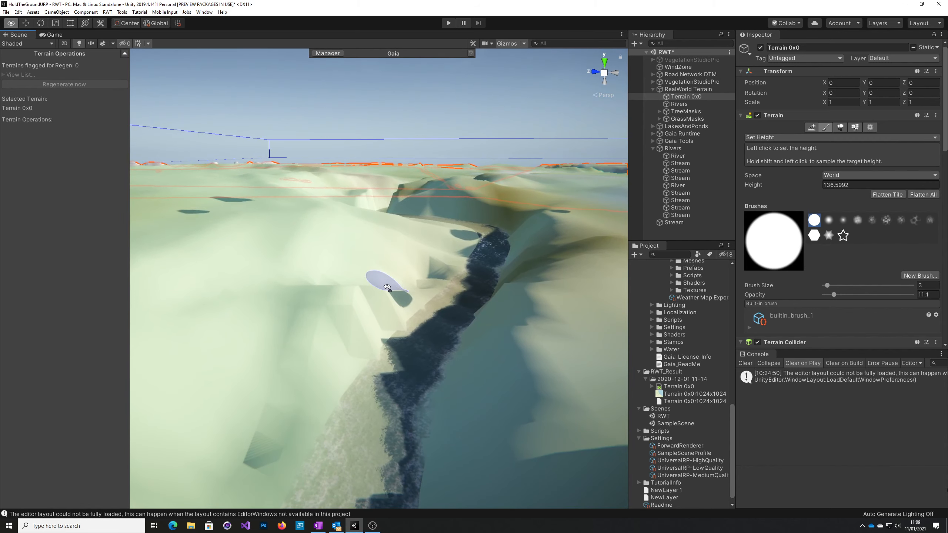
- Switch back to Smooth Height and smooth the angular mounds and hollows on the bank along the narrow dark stretch
left_click(822, 137)
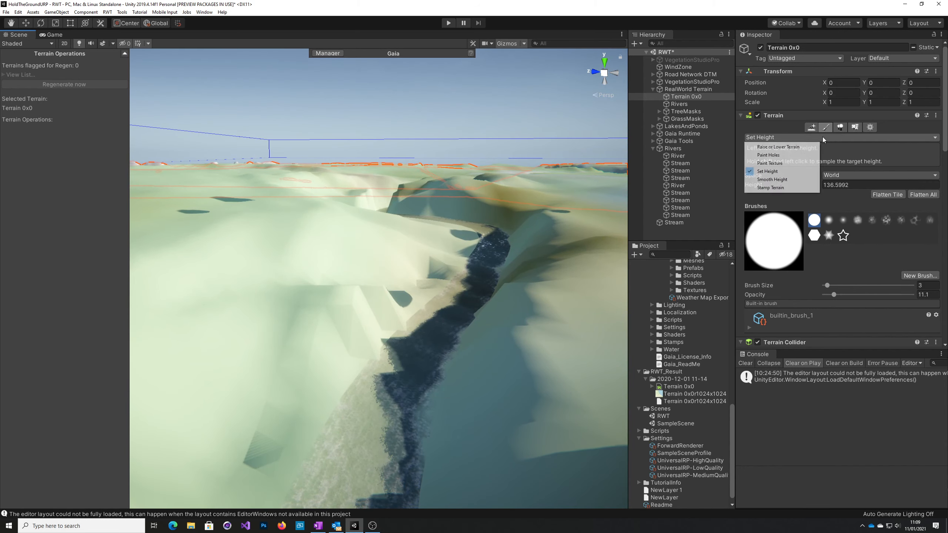
left_click(775, 180)
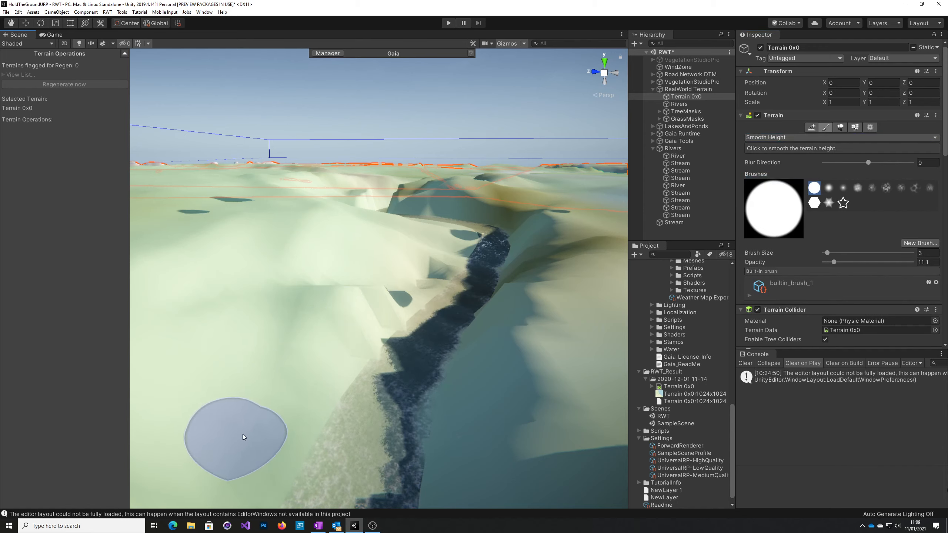
right_click_drag(501, 347, 534, 287)
key("a")
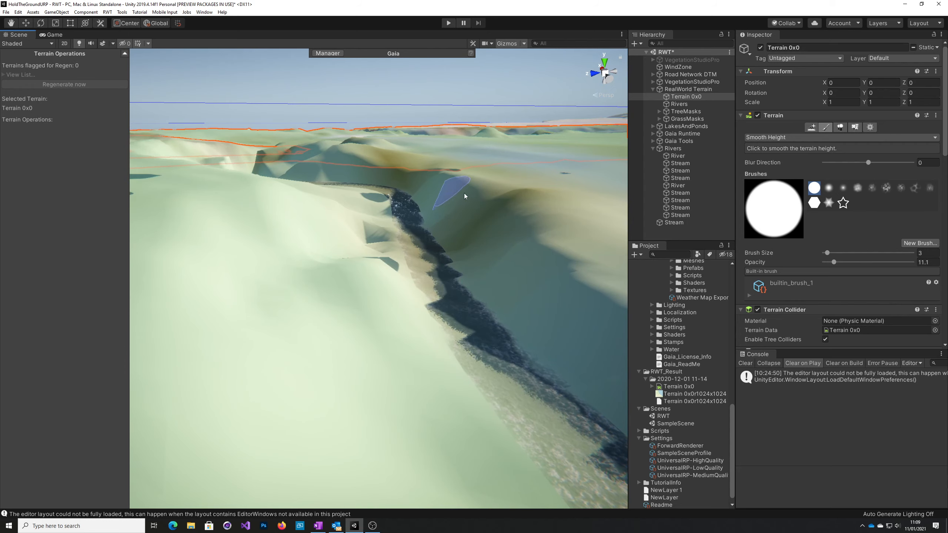
right_click_drag(555, 239, 511, 264)
key("d")
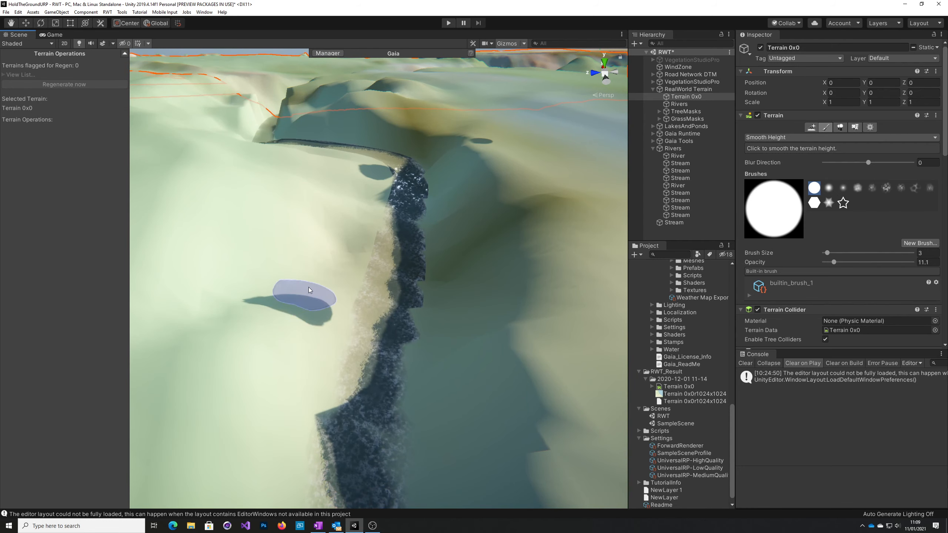
- Follow the stream to its next sharp corner and smooth the jagged banks along the approach and around the corner
mouse_move(329, 304)
right_mouse_down()
mouse_move(430, 335)
mouse_move(445, 322)
right_mouse_up()
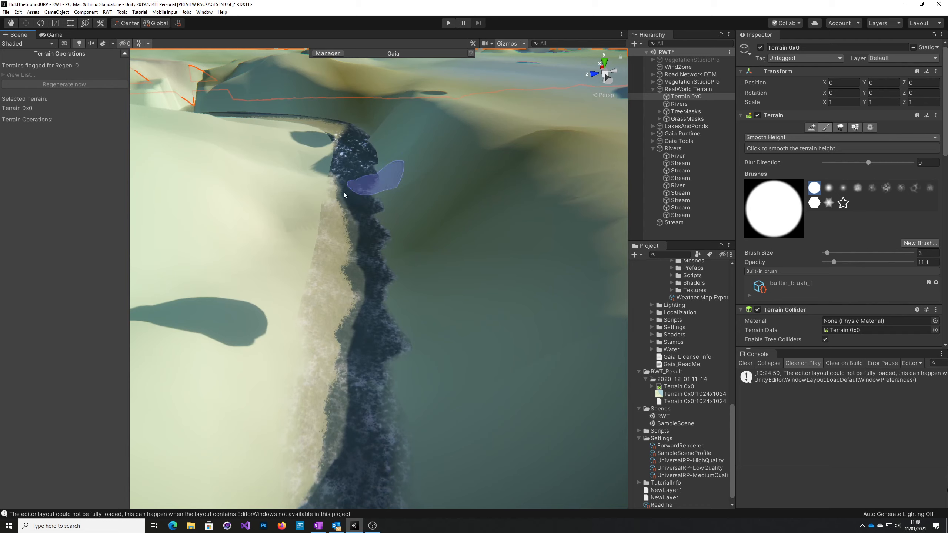
mouse_move(253, 362)
right_mouse_down()
mouse_move(133, 360)
mouse_move(186, 364)
mouse_move(460, 248)
right_mouse_up()
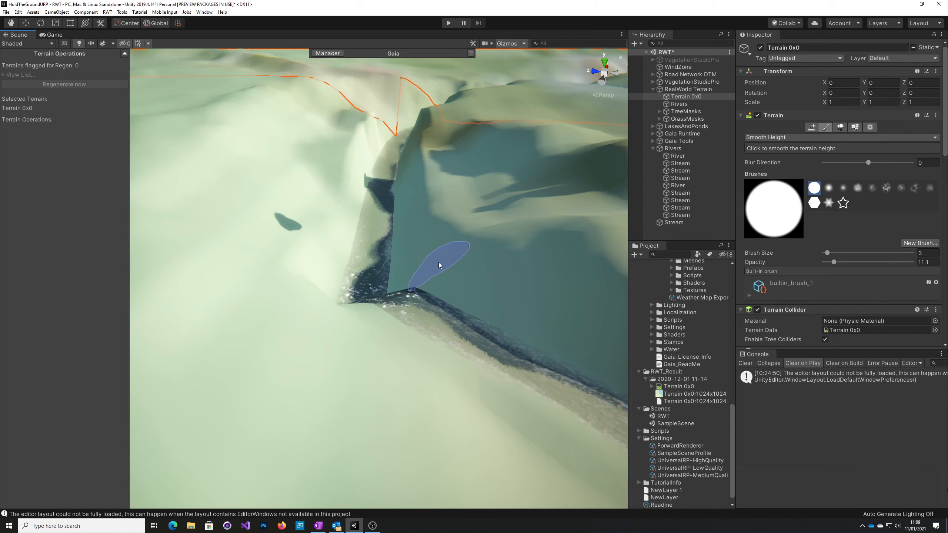
right_click_drag(491, 280, 627, 295)
right_click_drag(748, 288, 680, 304)
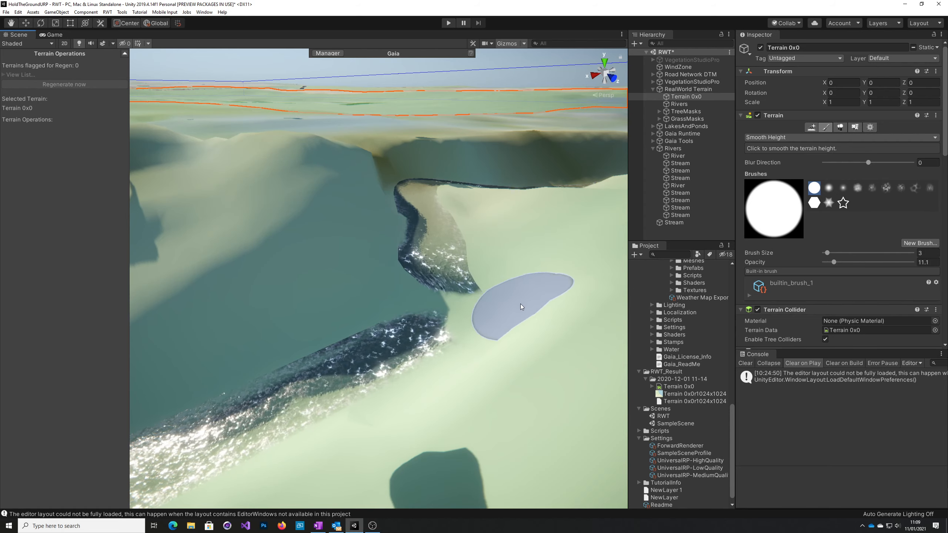
mouse_move(520, 304)
right_mouse_down()
mouse_move(510, 317)
mouse_move(388, 339)
right_mouse_up()
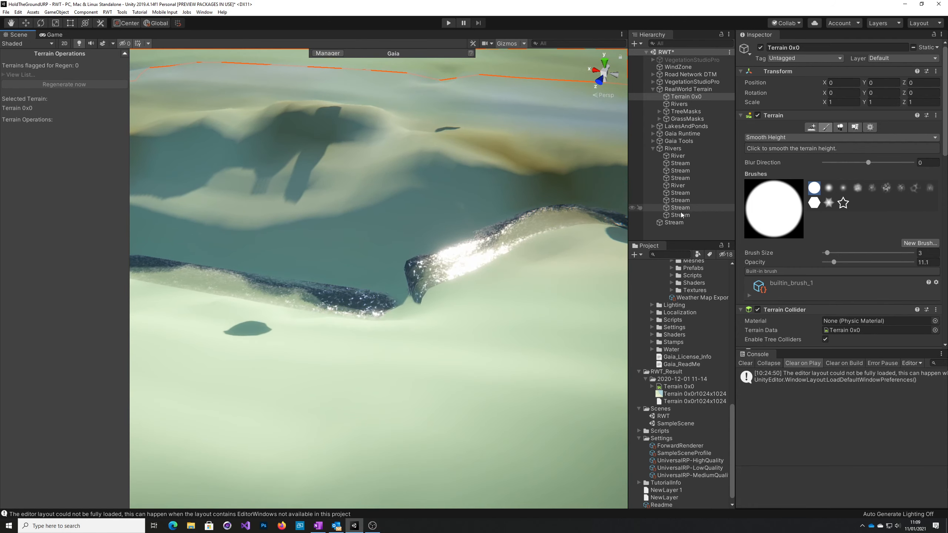
- Select the separate Stream spline outside the Rivers group and reposition Points 23 and 24 to line the water up with the sharp corner
left_click(668, 222)
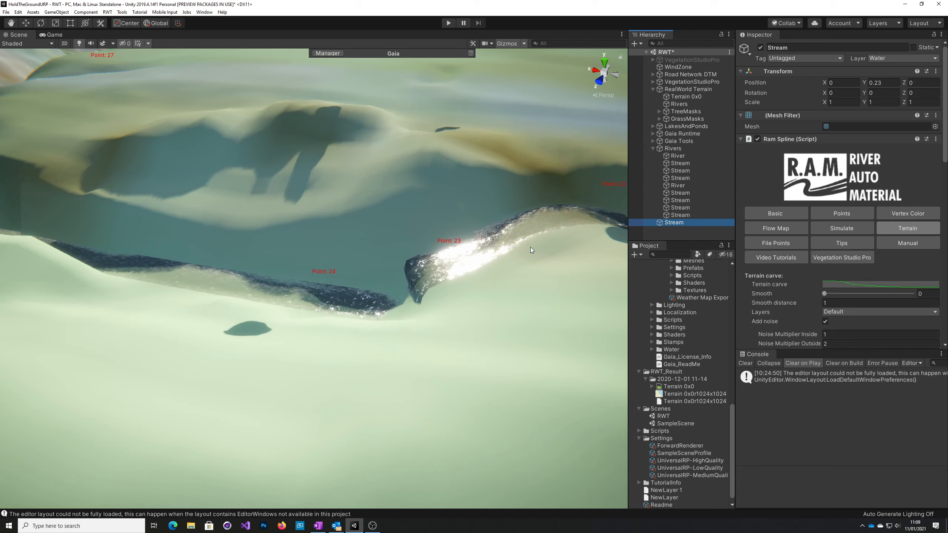
right_click_drag(530, 248, 564, 321)
key("d")
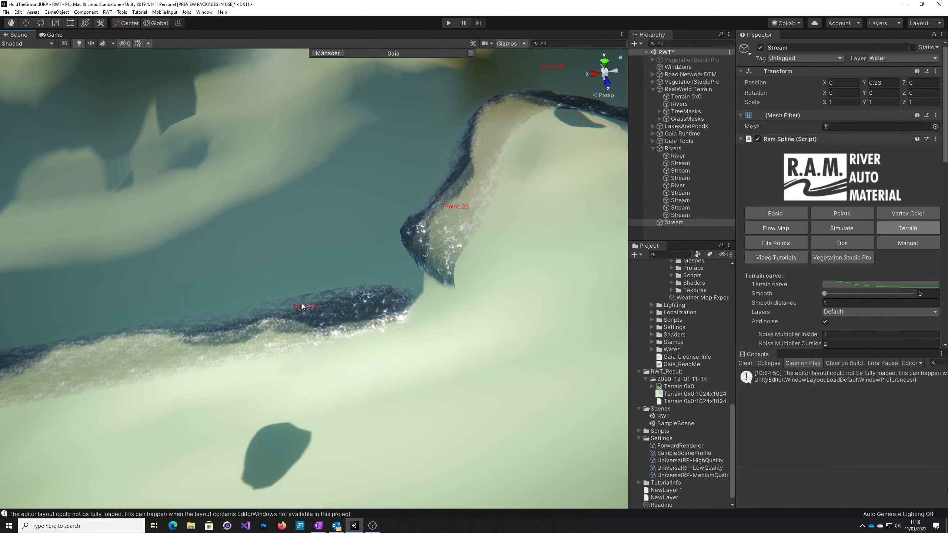
left_click(26, 23)
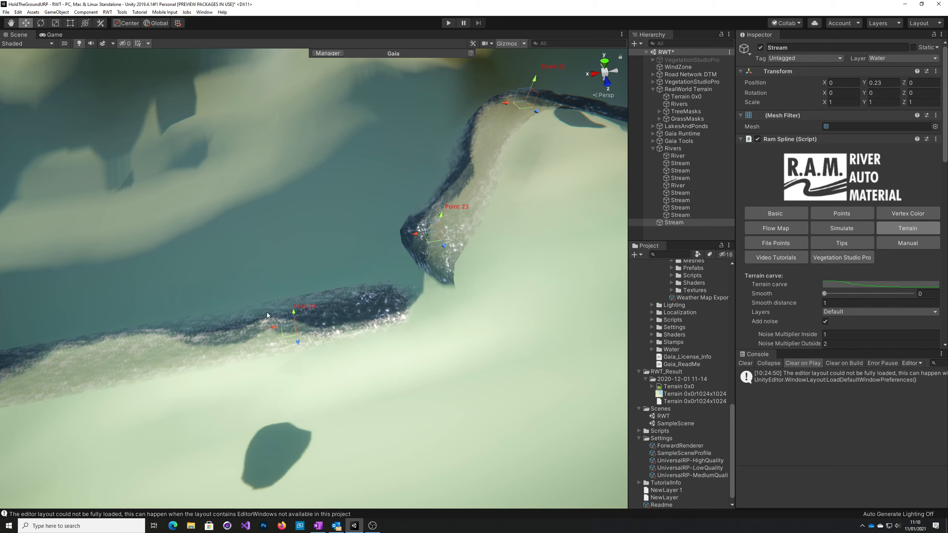
left_click_drag(271, 329, 575, 318)
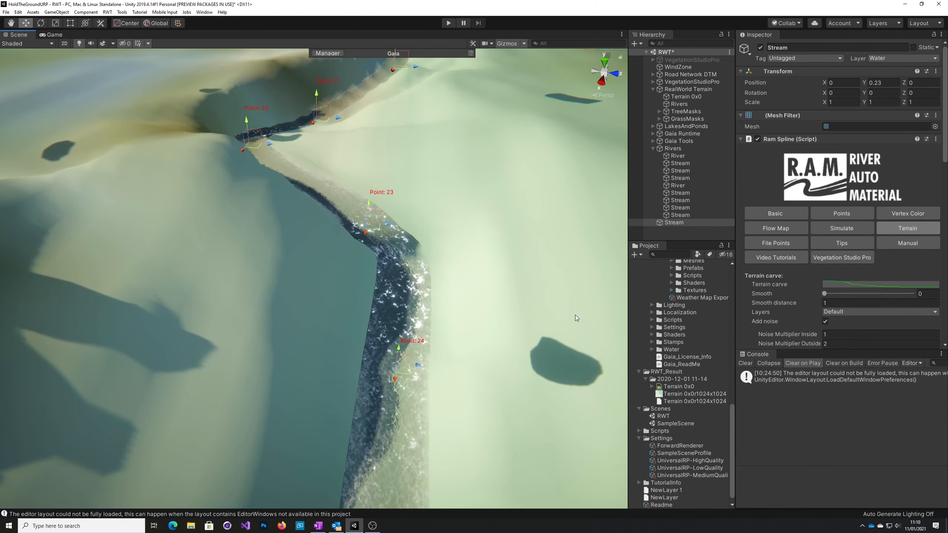
mouse_move(390, 222)
left_mouse_down()
mouse_move(403, 223)
mouse_move(381, 221)
mouse_move(403, 223)
left_mouse_up()
mouse_move(420, 366)
left_mouse_down()
mouse_move(393, 370)
mouse_move(403, 371)
left_mouse_up()
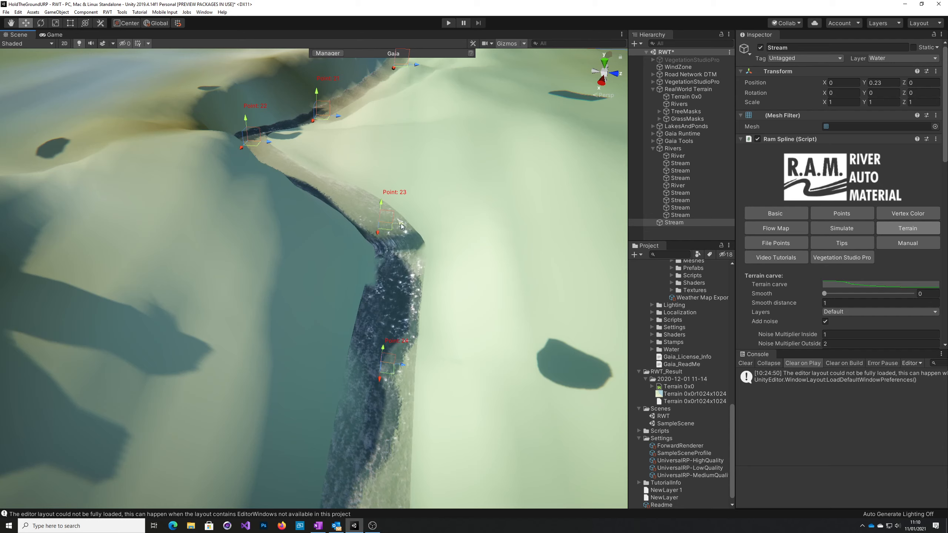
left_click_drag(401, 223, 397, 228)
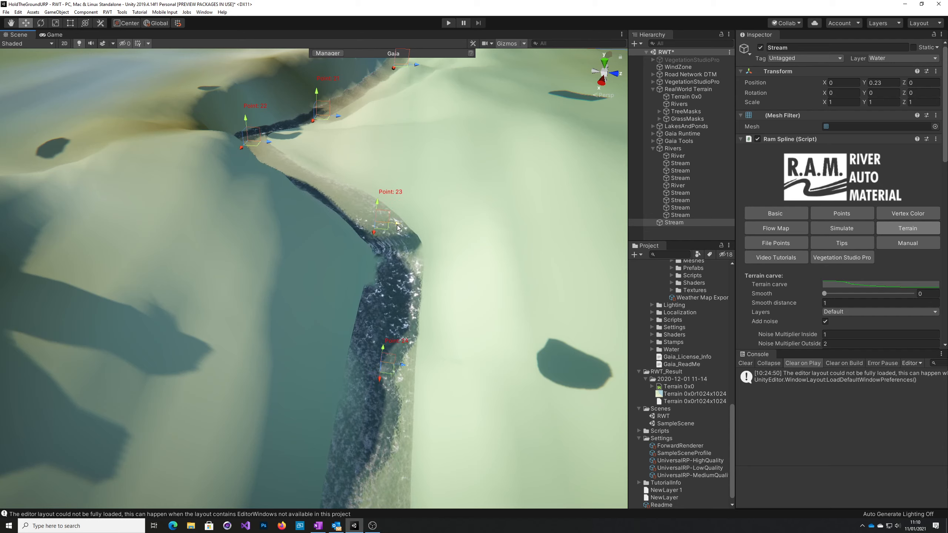
- Insert a spline point between Points 23 and 24, adjust its position and height, and shift the following point farther along the channel
left_click(381, 285, "ctrl+shift")
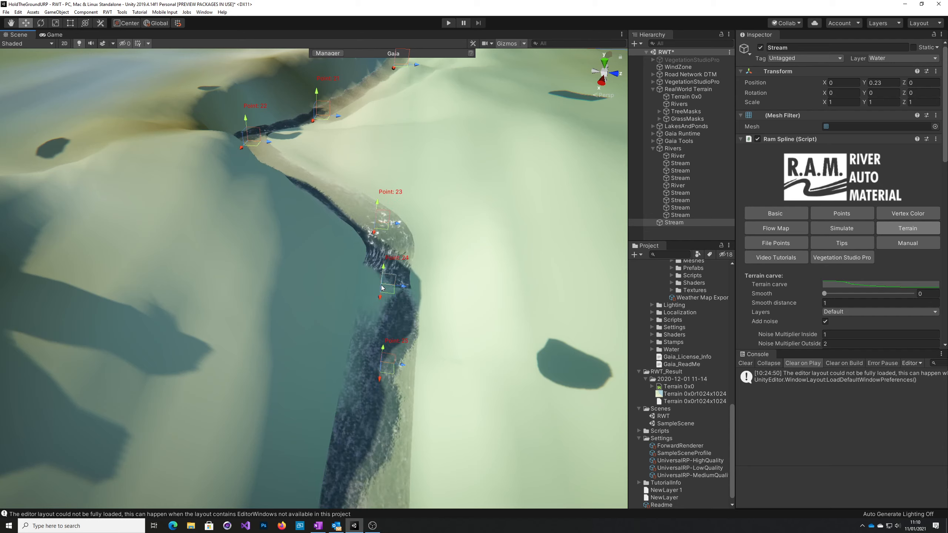
right_click_drag(443, 299, 440, 297)
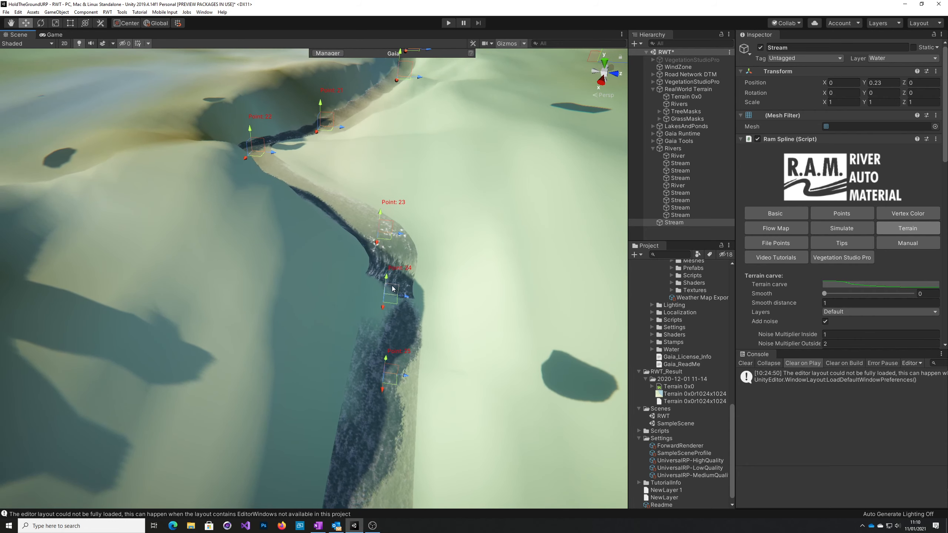
left_click_drag(385, 277, 379, 309)
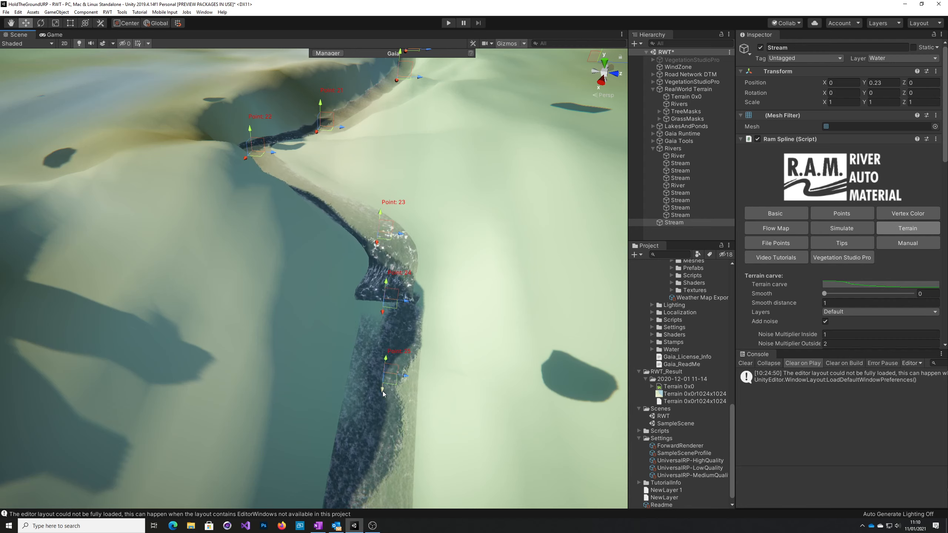
left_click_drag(382, 391, 372, 465)
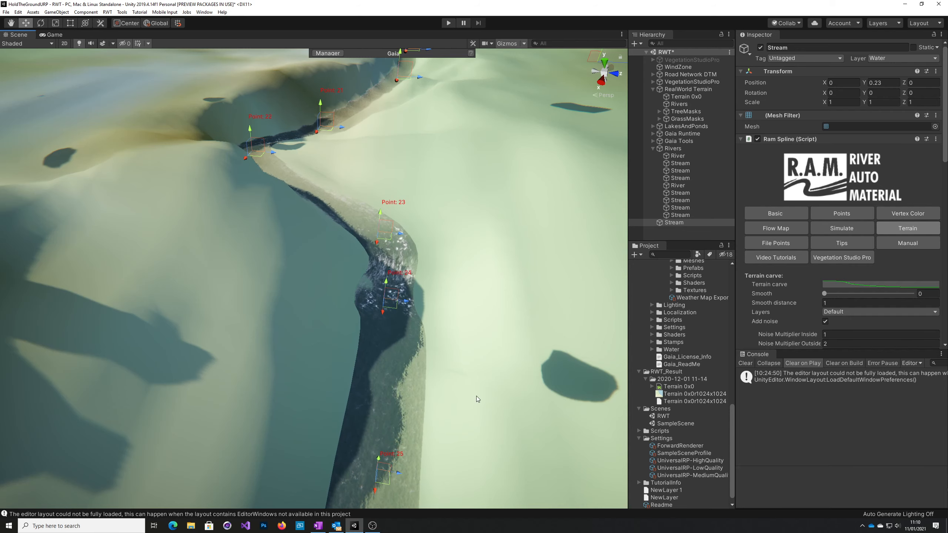
right_click_drag(476, 396, 308, 406)
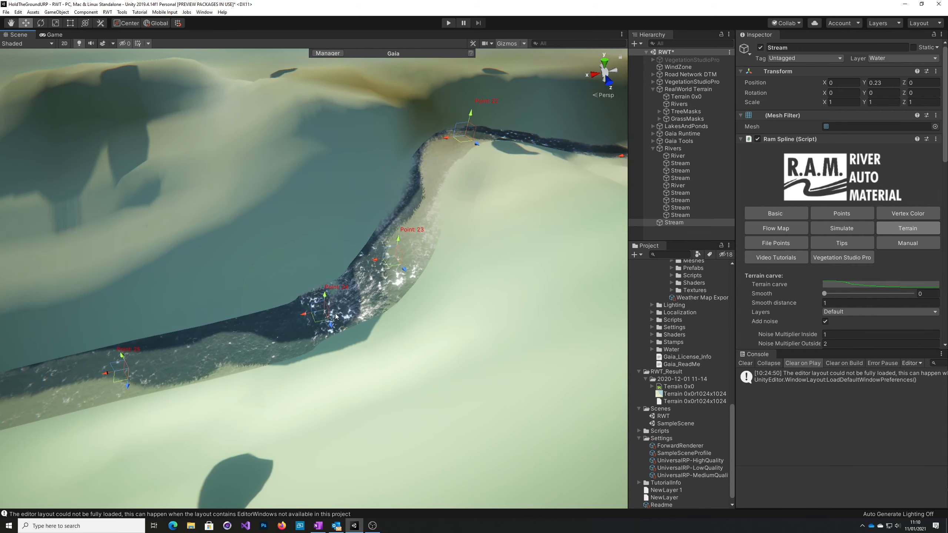
mouse_move(325, 295)
left_mouse_down()
mouse_move(309, 317)
mouse_move(342, 335)
mouse_move(337, 301)
left_mouse_up()
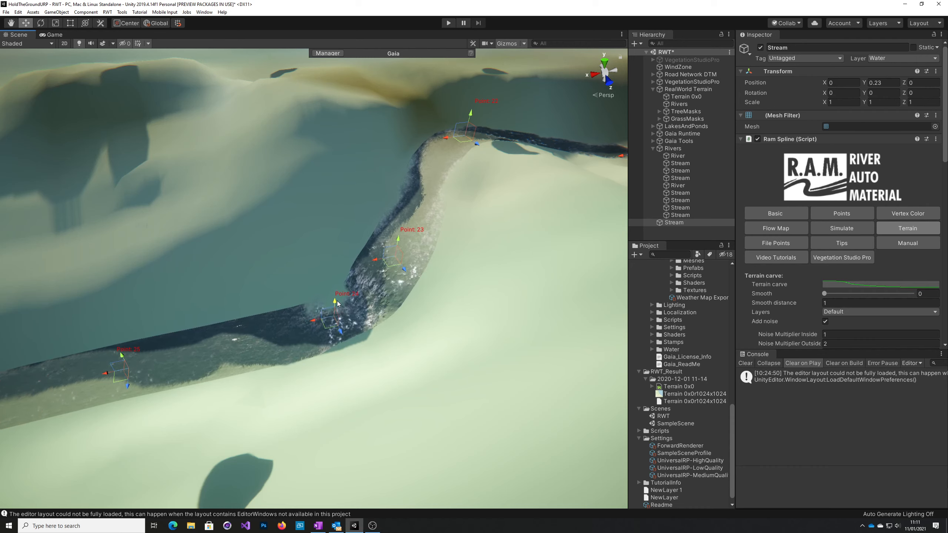
- Select Terrain 0x0 with Smooth Height active and smooth the banks around the reworked corner and along the narrow stretch beyond it
left_click(678, 98)
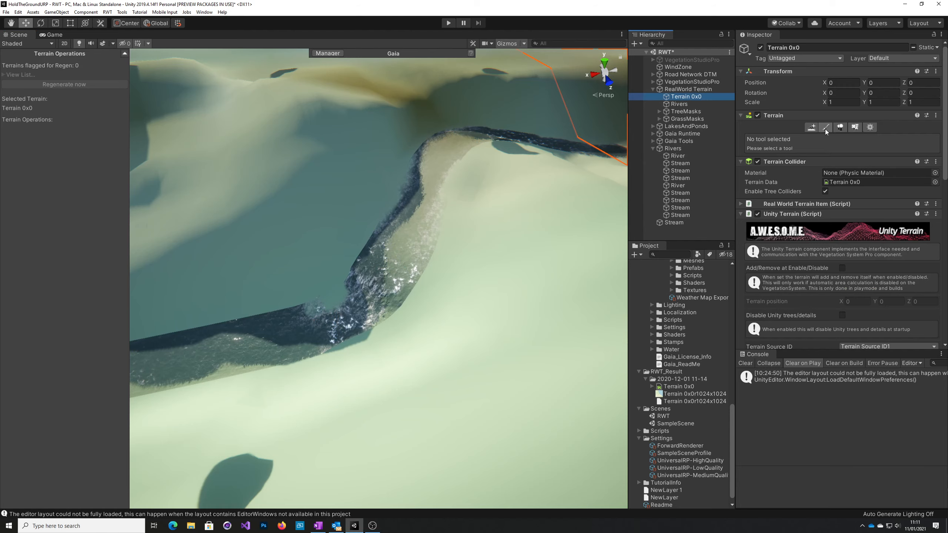
left_click(824, 127)
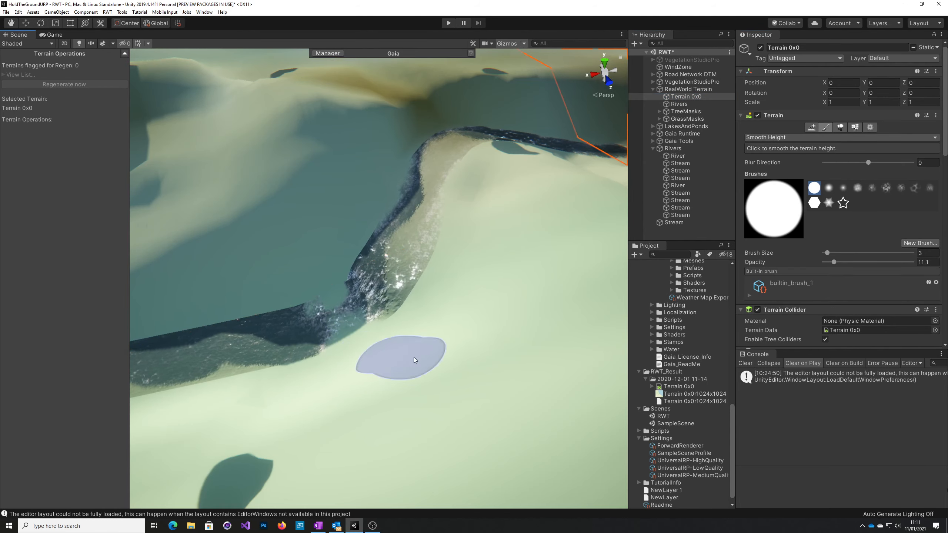
left_click_drag(413, 357, 339, 249, "alt")
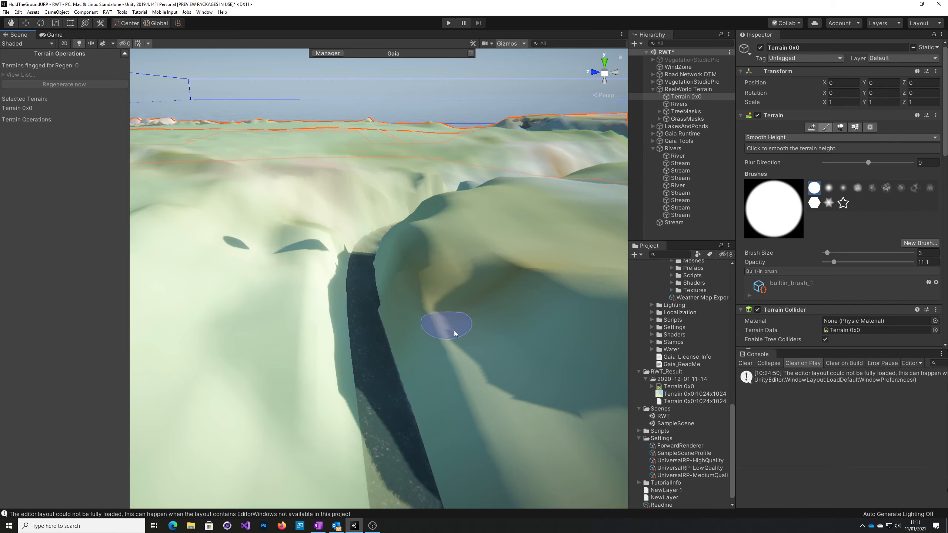
left_click_drag(453, 330, 407, 265, "alt")
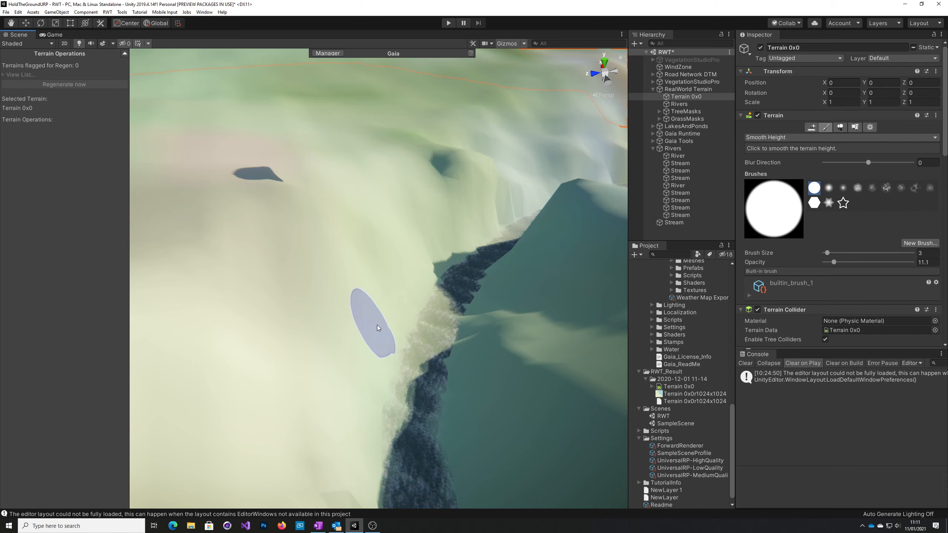
mouse_move(377, 324)
left_mouse_down("alt")
mouse_move(518, 364)
mouse_move(553, 346)
mouse_move(575, 368)
mouse_move(390, 299)
left_mouse_up("alt")
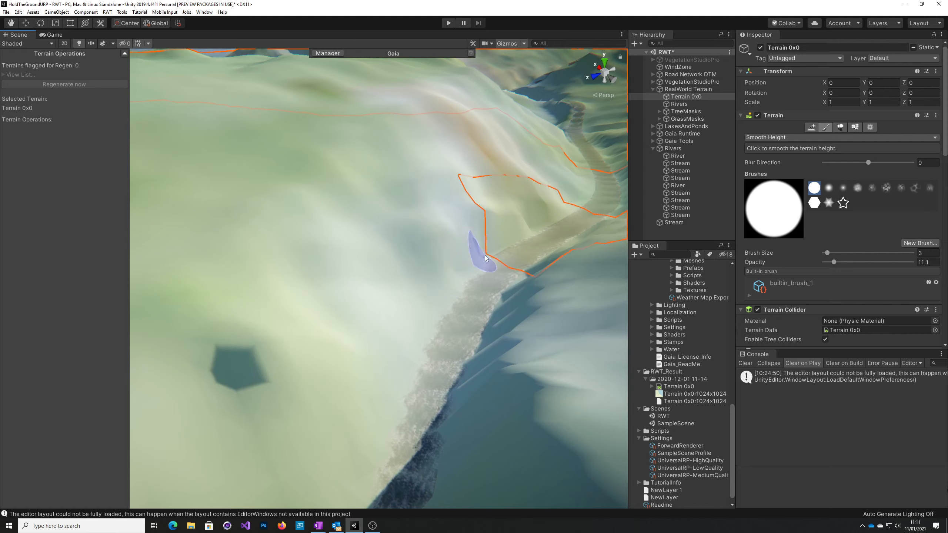
- Follow the stream downhill and smooth the angular dents on both banks along the long straight stretch
left_click_drag(432, 274, 521, 269, "alt")
mouse_move(520, 323)
left_mouse_down()
mouse_move(527, 383)
mouse_move(503, 265)
left_mouse_up()
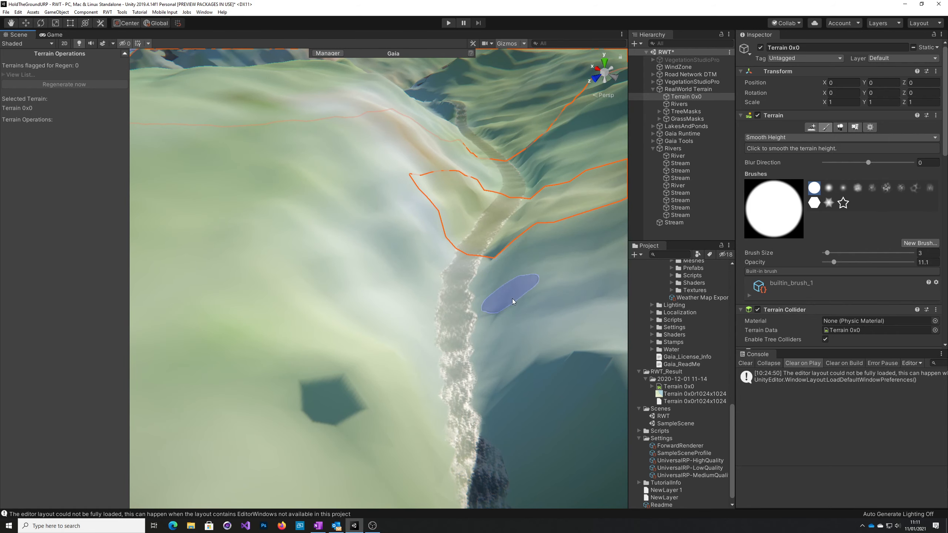
mouse_move(527, 356)
left_mouse_down("alt")
mouse_move(560, 297)
mouse_move(581, 313)
mouse_move(501, 305)
left_mouse_up("alt")
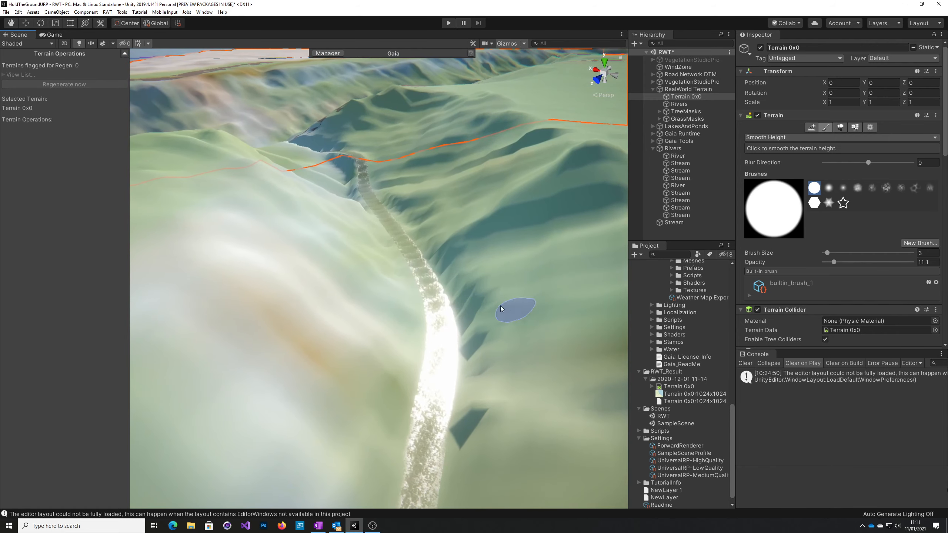
mouse_move(456, 275)
left_mouse_down()
mouse_move(483, 326)
mouse_move(476, 342)
mouse_move(451, 259)
left_mouse_up()
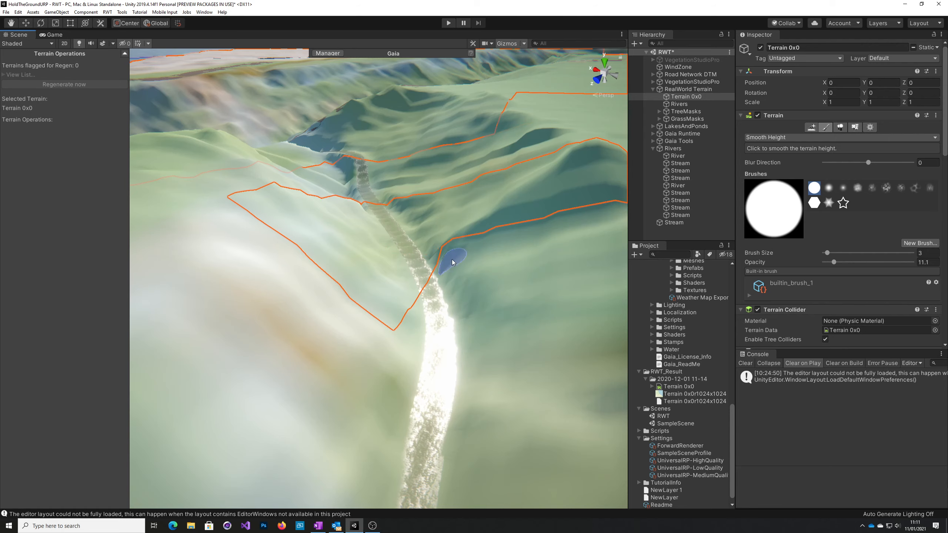
mouse_move(499, 332)
left_mouse_down("alt")
mouse_move(469, 328)
mouse_move(443, 284)
left_mouse_up("alt")
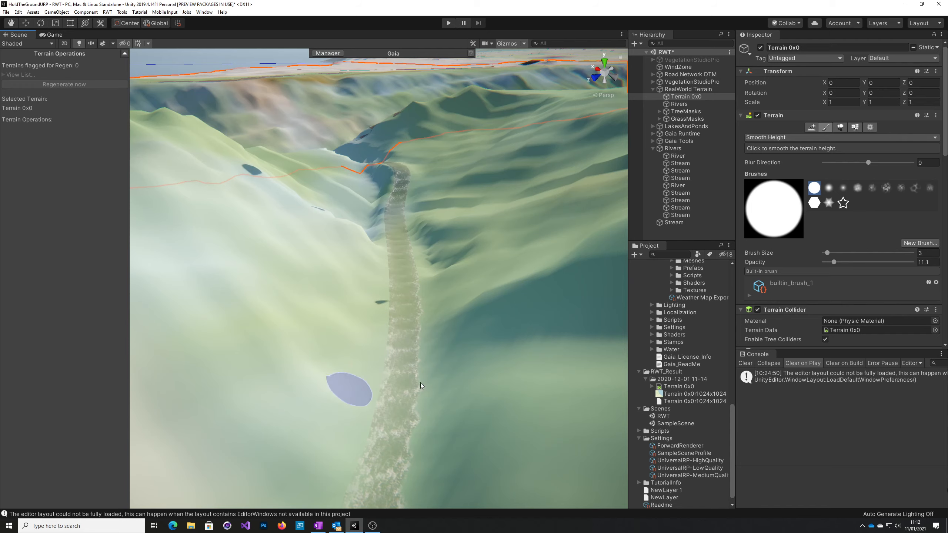
- Smooth the toothed ridges on both banks along the approach to the next bend
left_click_drag(343, 385, 426, 341, "alt")
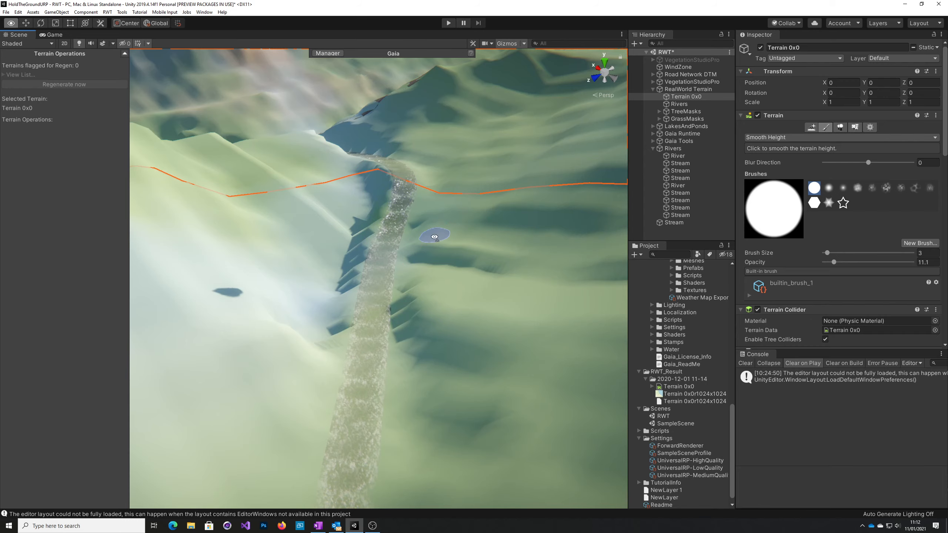
left_click_drag(434, 236, 435, 313, "alt")
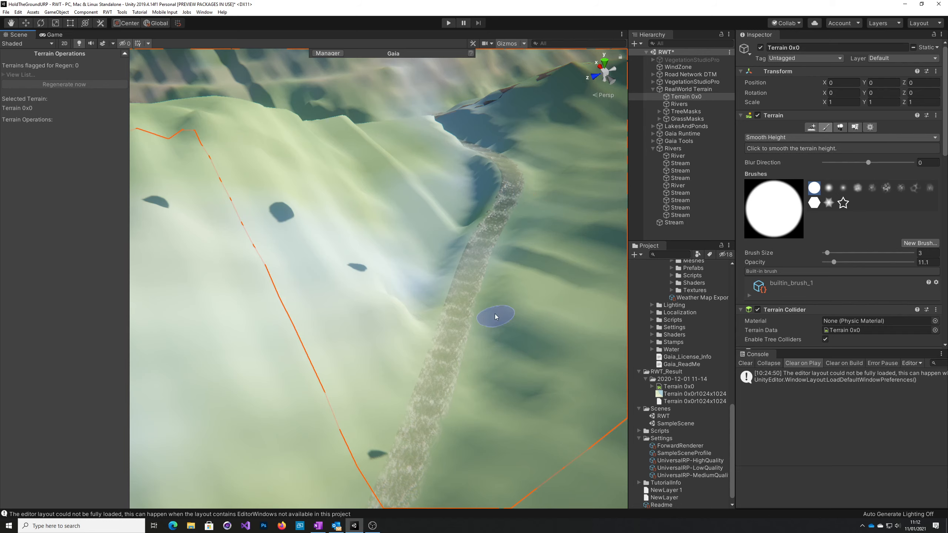
mouse_move(540, 174)
left_mouse_down("alt")
mouse_move(525, 222)
mouse_move(506, 220)
left_mouse_up("alt")
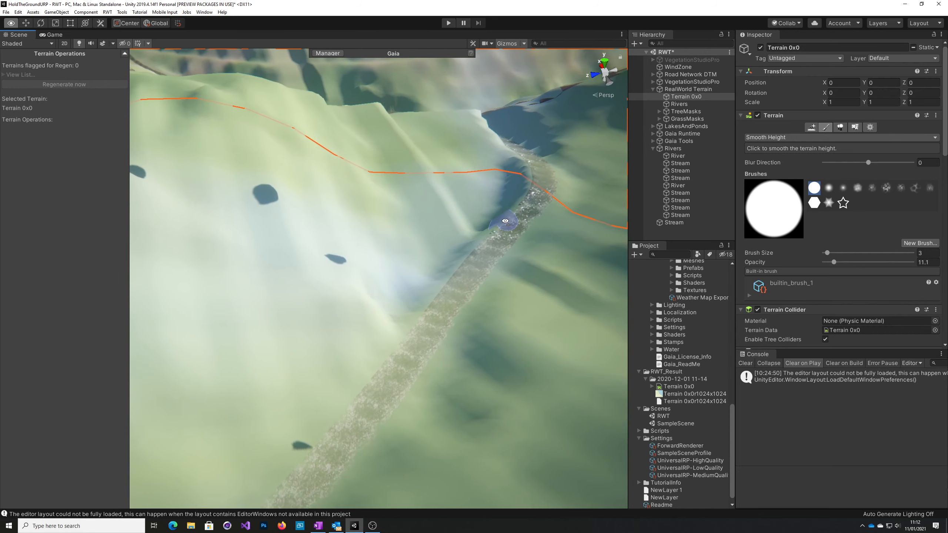
- Switch to Set Height at 123.8938 and raise the low bank beside the stream along the approach to the bend
left_click(819, 136)
left_click(757, 172)
left_click_drag(514, 251, 612, 252, "alt")
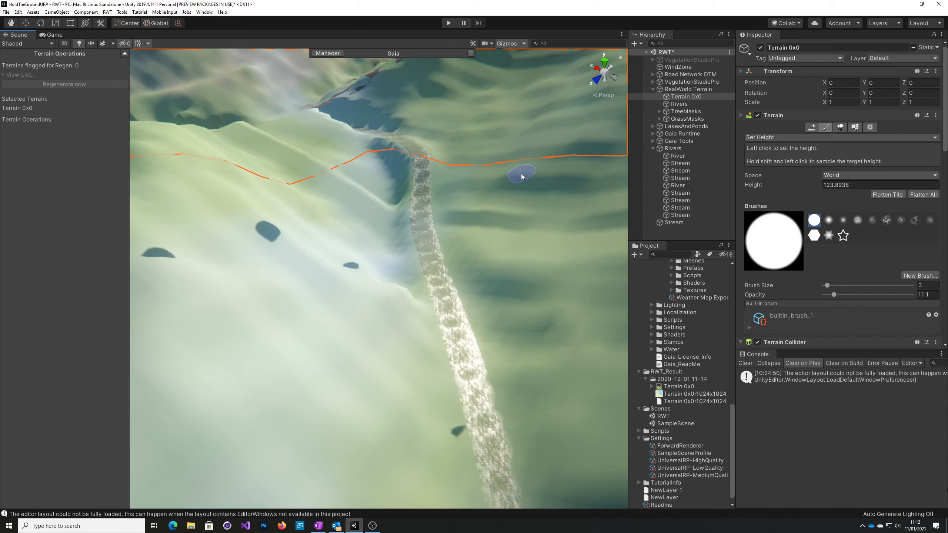
mouse_move(402, 288)
left_mouse_down()
mouse_move(388, 244)
mouse_move(380, 251)
mouse_move(392, 240)
mouse_move(410, 281)
left_mouse_up()
key("w")
right_click_drag(410, 283, 413, 270)
mouse_move(413, 269)
left_mouse_down()
mouse_move(387, 194)
mouse_move(399, 212)
left_mouse_up()
right_click_drag(413, 228, 305, 248)
mouse_move(361, 242)
left_mouse_down()
mouse_move(354, 261)
mouse_move(394, 221)
mouse_move(413, 167)
left_mouse_up()
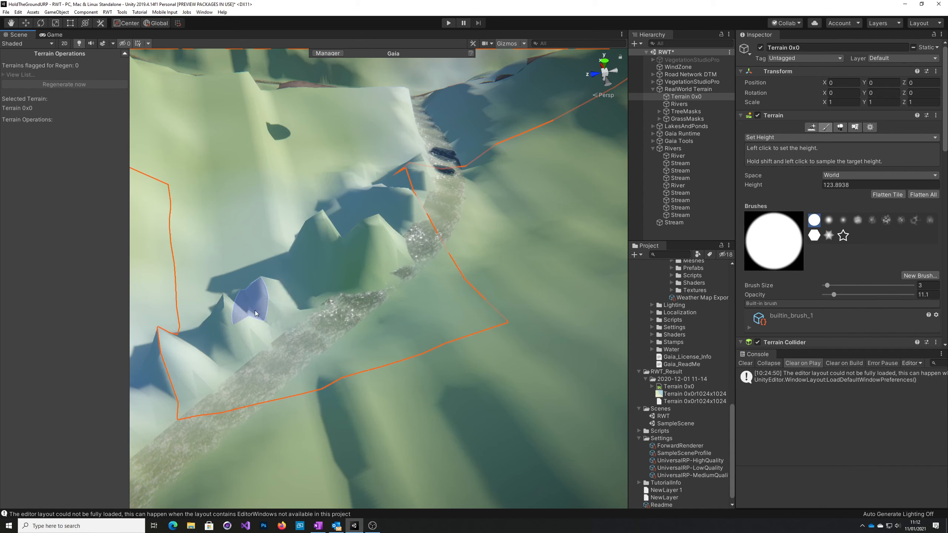
- Continue building up the bank with Set Height at 123.8938 around the bend and touch up the opposite side
left_click_drag(255, 311, 381, 359, "alt")
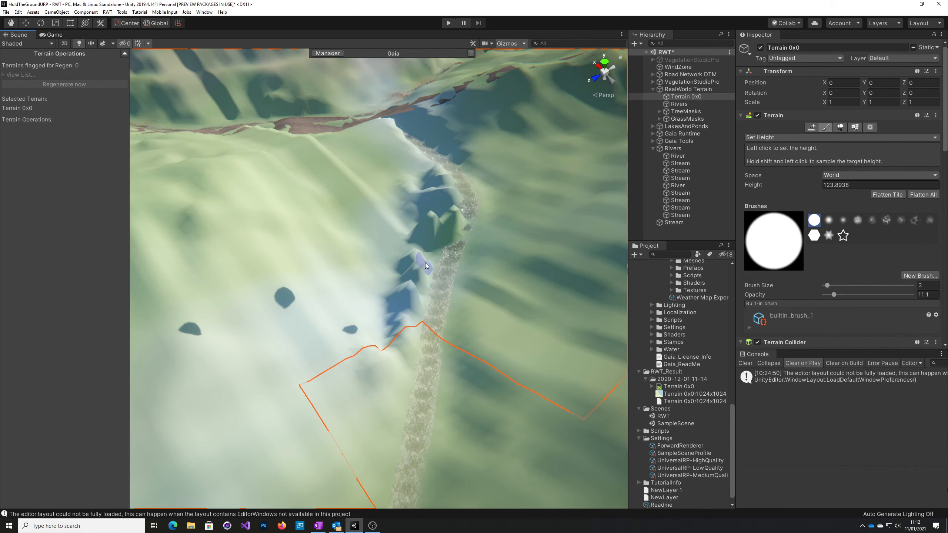
key("w")
right_click_drag(513, 250, 409, 236)
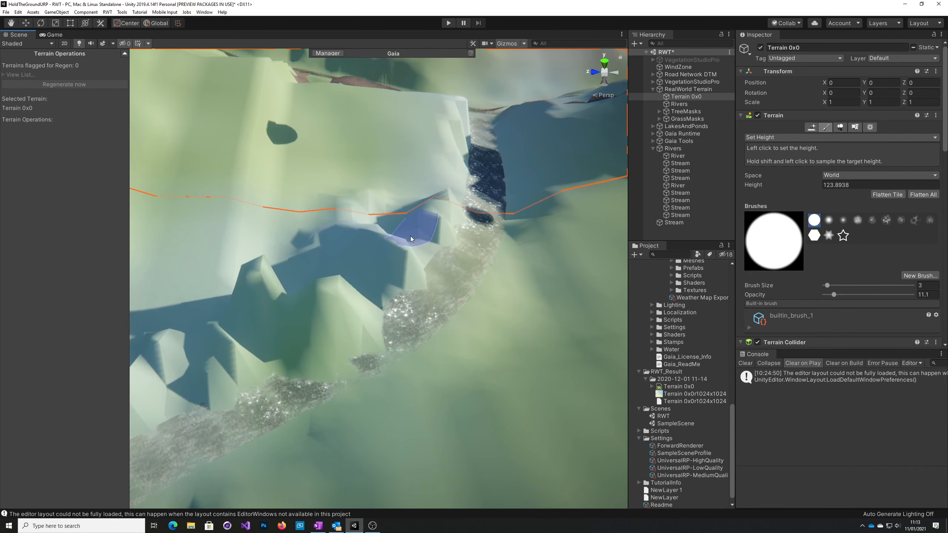
mouse_move(379, 279)
right_mouse_down()
mouse_move(370, 274)
mouse_move(546, 241)
right_mouse_up()
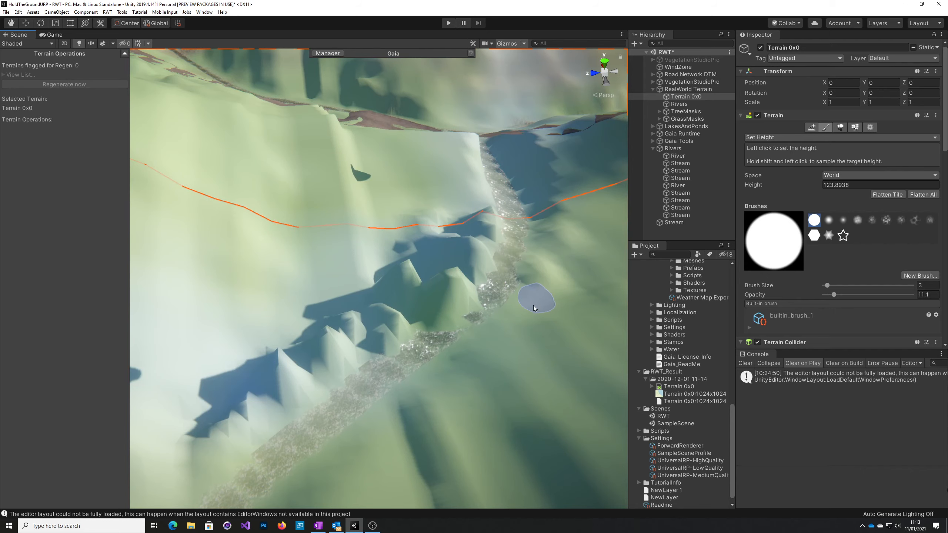
mouse_move(515, 354)
left_mouse_down()
mouse_move(555, 330)
mouse_move(562, 279)
left_mouse_up()
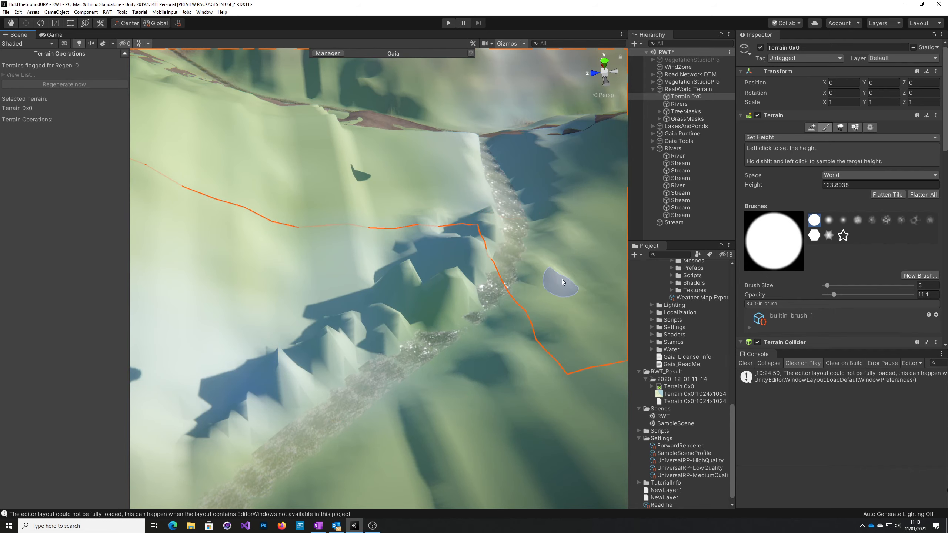
right_click_drag(579, 268, 619, 318)
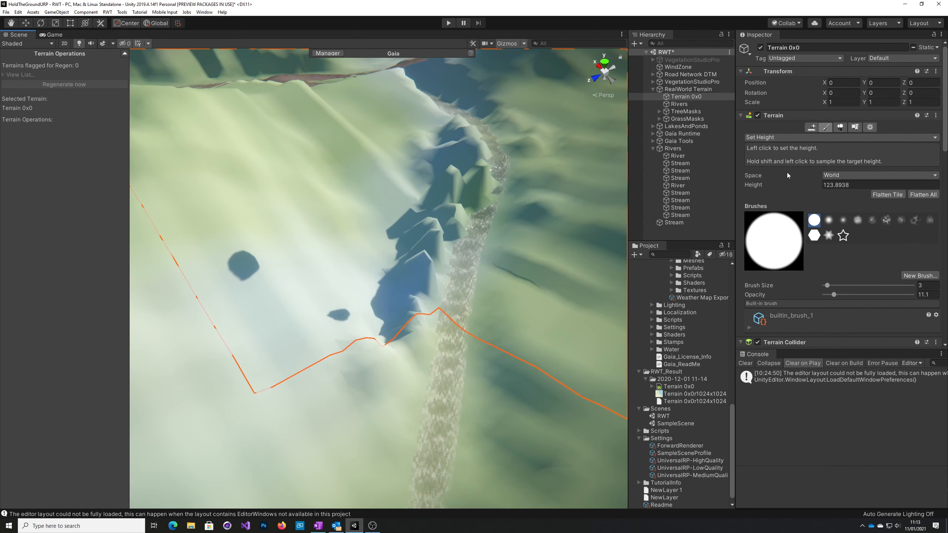
- Switch back to Smooth Height and smooth the spiky raised mounds on the bank along the approach to the bend
left_click(773, 138)
left_click(772, 179)
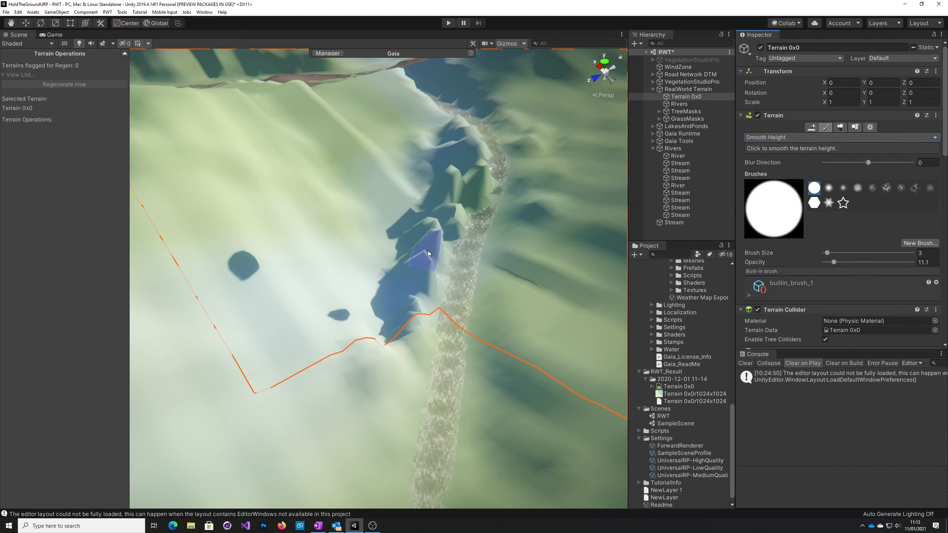
mouse_move(416, 295)
left_mouse_down()
mouse_move(422, 276)
mouse_move(395, 363)
left_mouse_up()
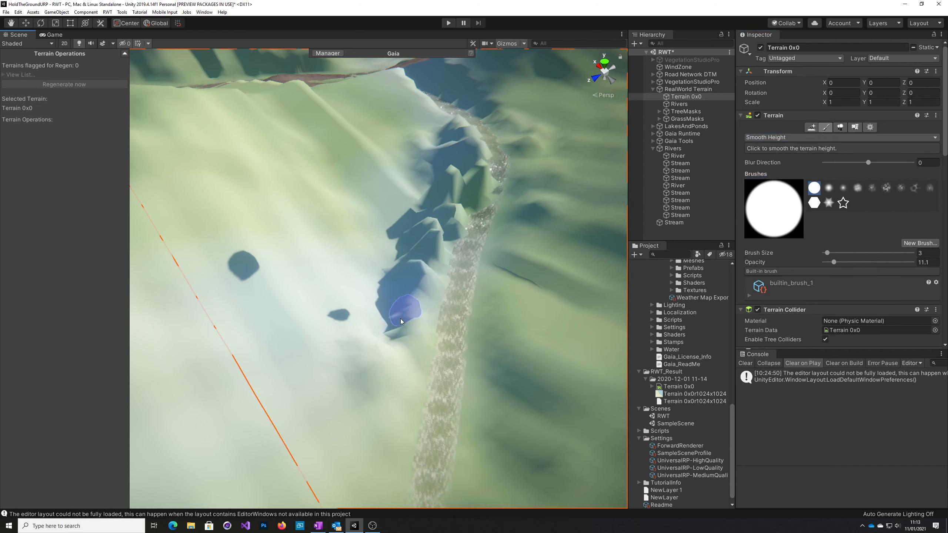
left_click_drag(427, 258, 407, 288)
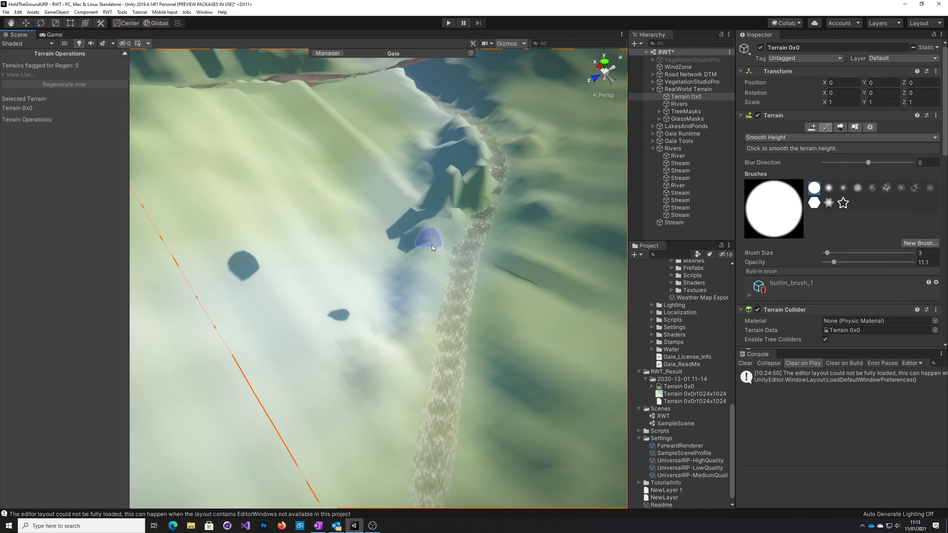
mouse_move(448, 204)
left_mouse_down()
mouse_move(455, 184)
mouse_move(448, 216)
left_mouse_up()
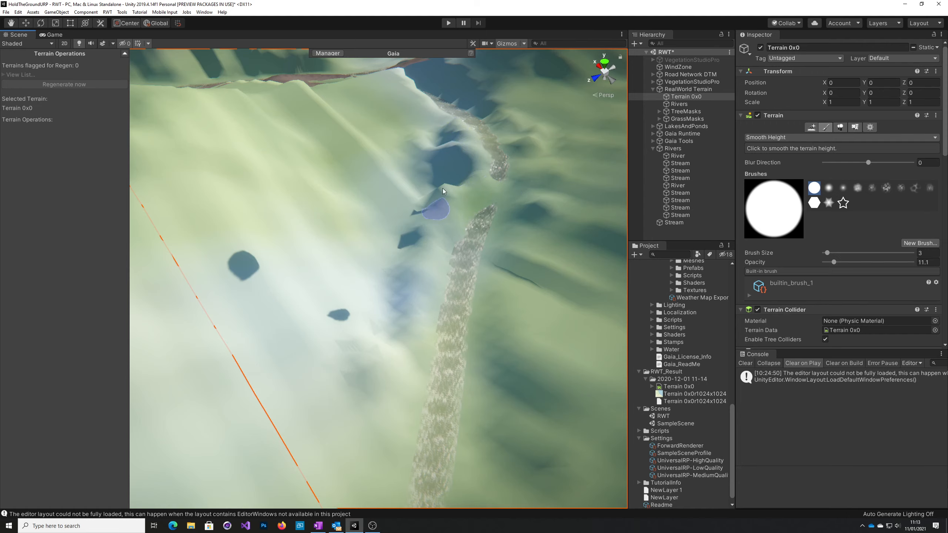
left_click_drag(416, 236, 399, 322)
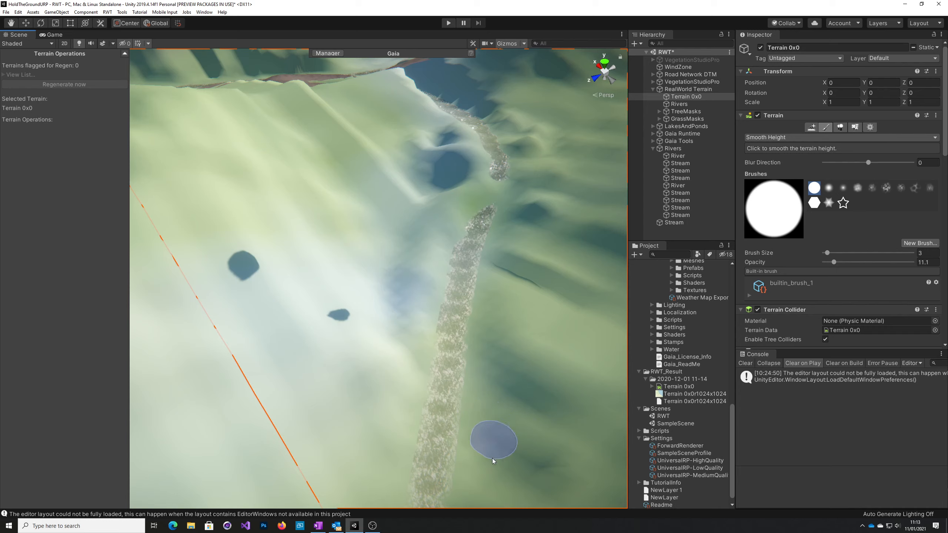
- Smooth the ridges and hollow on the bank beside the bend, working from both directions
mouse_move(541, 243)
left_mouse_down("alt")
mouse_move(479, 239)
mouse_move(485, 231)
left_mouse_up("alt")
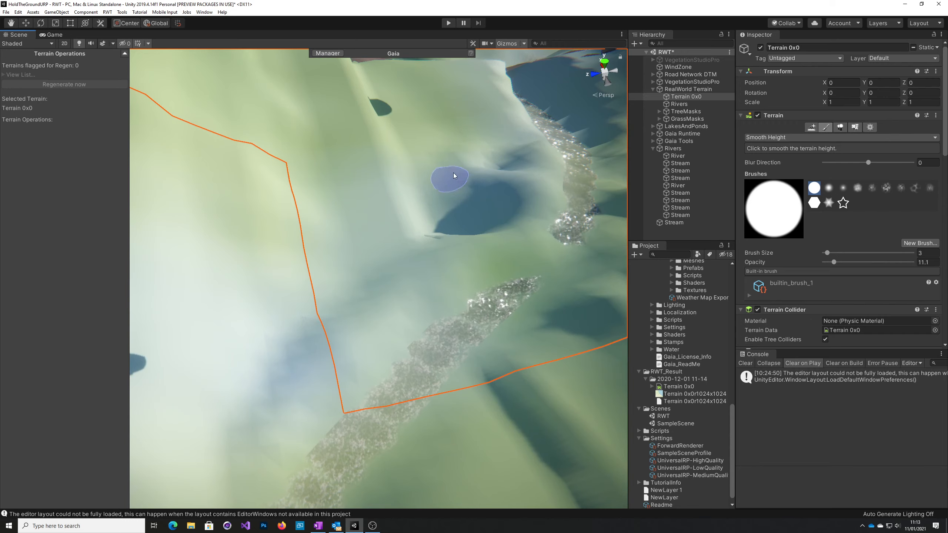
mouse_move(430, 250)
left_mouse_down("alt")
mouse_move(508, 275)
mouse_move(376, 278)
mouse_move(110, 310)
mouse_move(124, 298)
left_mouse_up("alt")
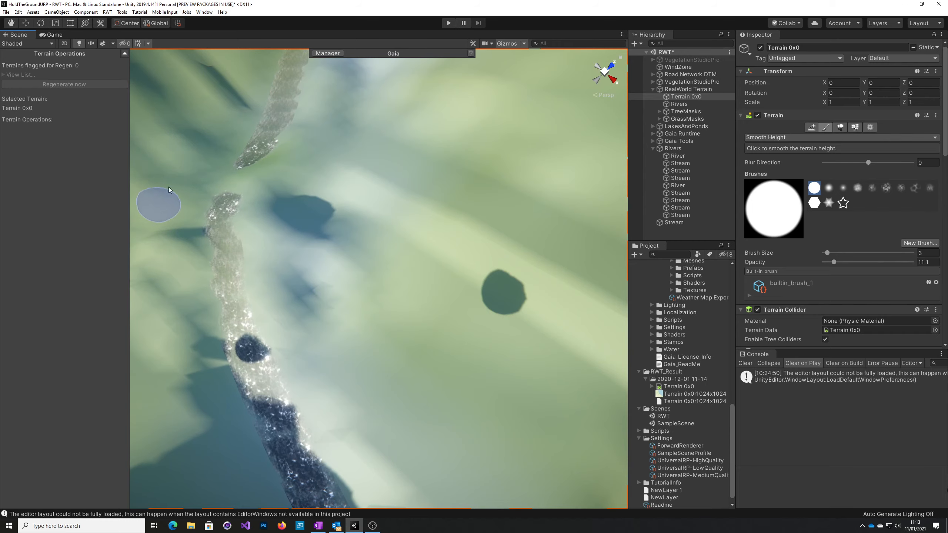
mouse_move(180, 412)
left_mouse_down("alt")
mouse_move(313, 374)
mouse_move(374, 374)
left_mouse_up("alt")
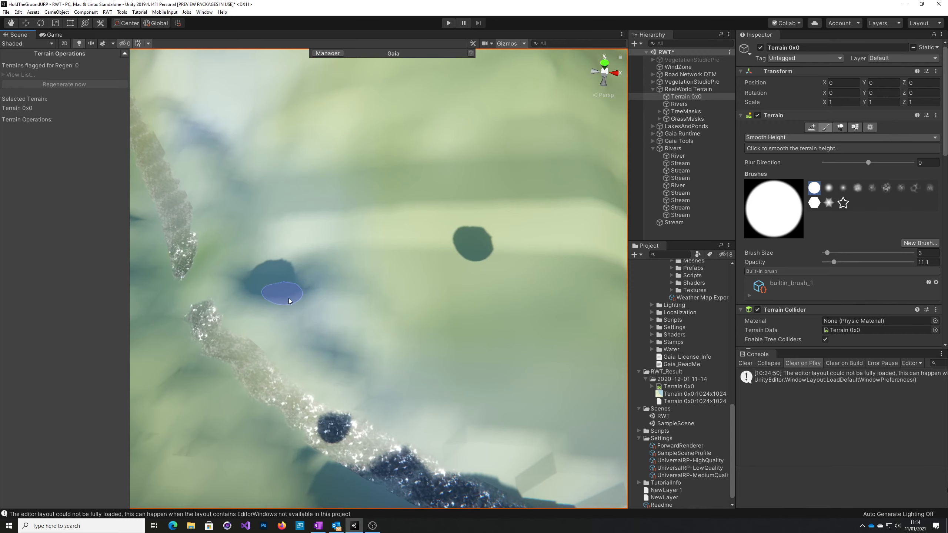
mouse_move(361, 382)
left_mouse_down("alt")
mouse_move(702, 340)
mouse_move(522, 202)
left_mouse_up("alt")
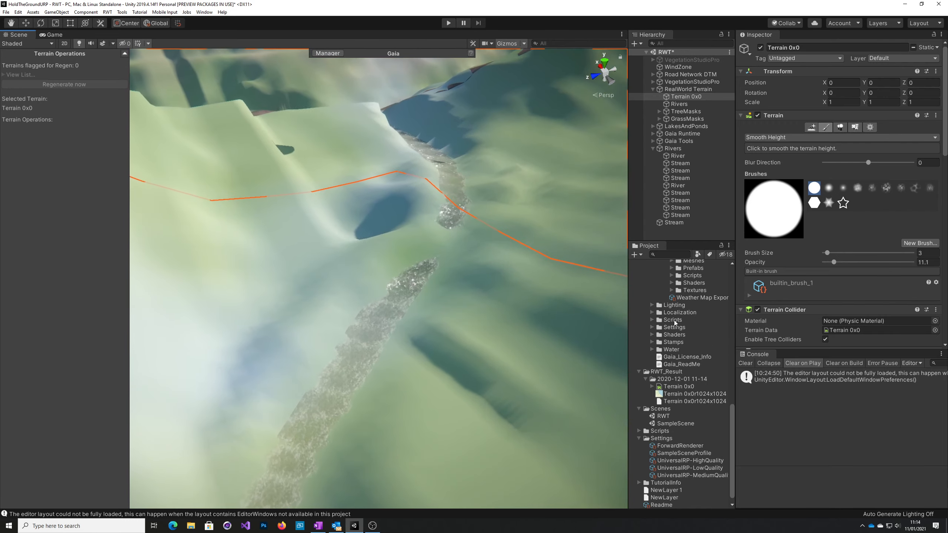
- Smooth the terrain across the gap where the stream is buried at the bend
right_click_drag(495, 278, 527, 332)
left_click_drag(423, 214, 506, 272)
right_click_drag(506, 271, 485, 342)
mouse_move(385, 332)
left_mouse_down("alt")
mouse_move(501, 243)
mouse_move(546, 233)
mouse_move(550, 332)
mouse_move(526, 372)
mouse_move(560, 293)
left_mouse_up("alt")
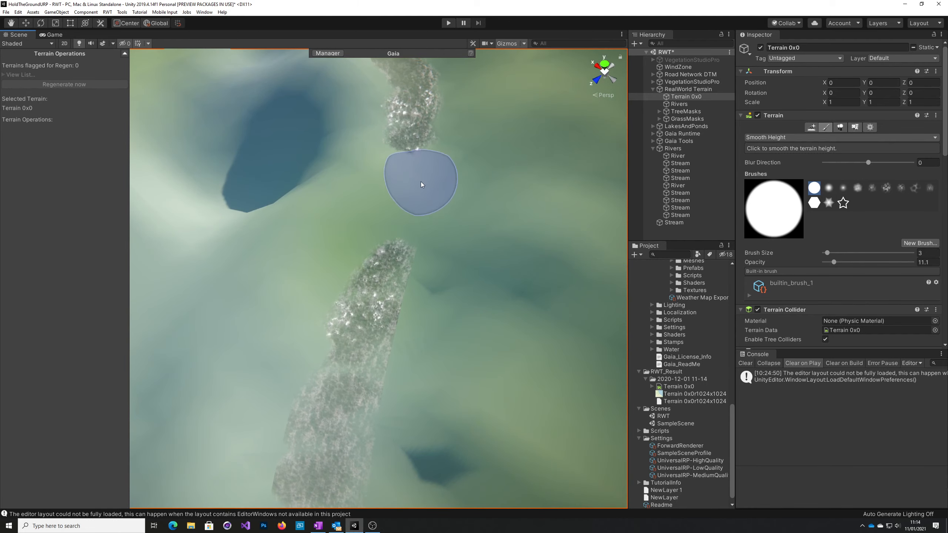
left_click_drag(424, 204, 443, 220, "alt")
right_click_drag(443, 221, 442, 220)
key("s")
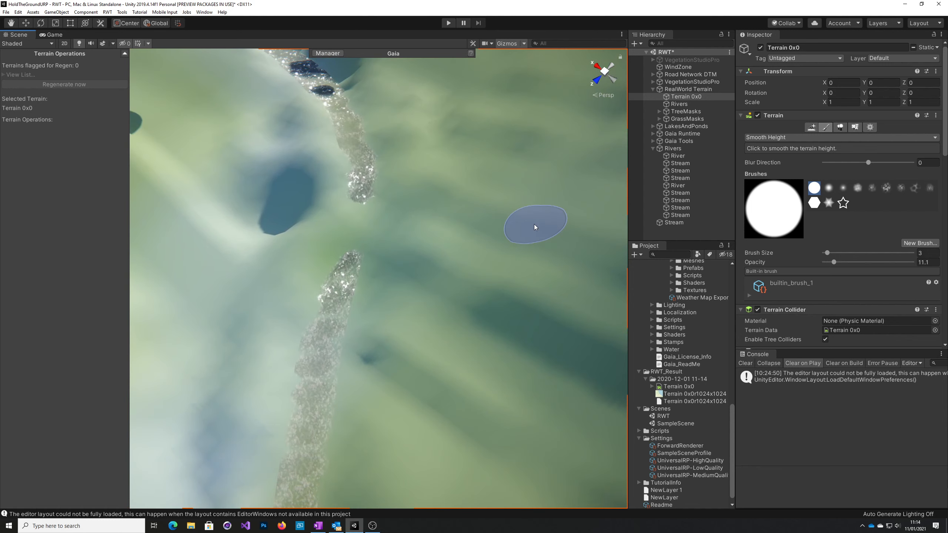
- Uncover the buried stream at the gap by the bend using Set Height at the sampled heights 121.2411 and 118.302
left_click(820, 137)
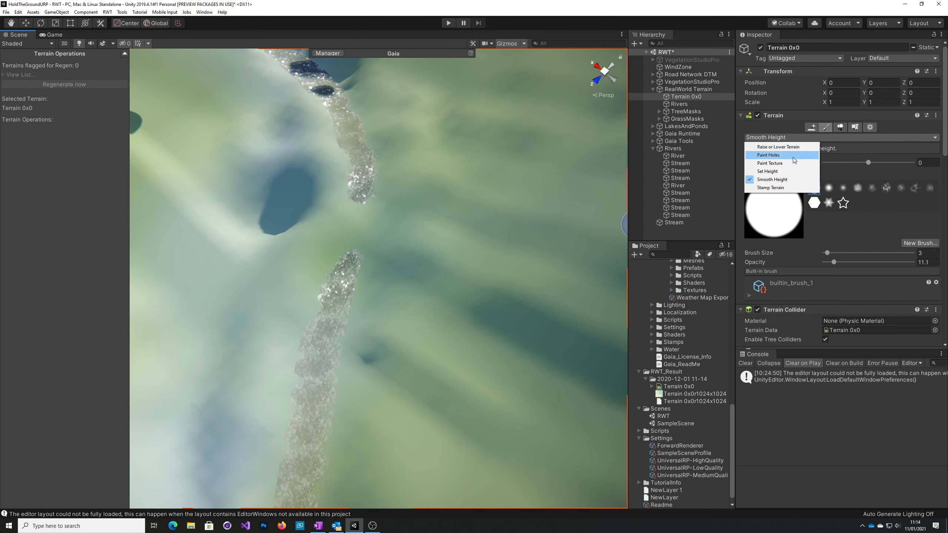
left_click(776, 171)
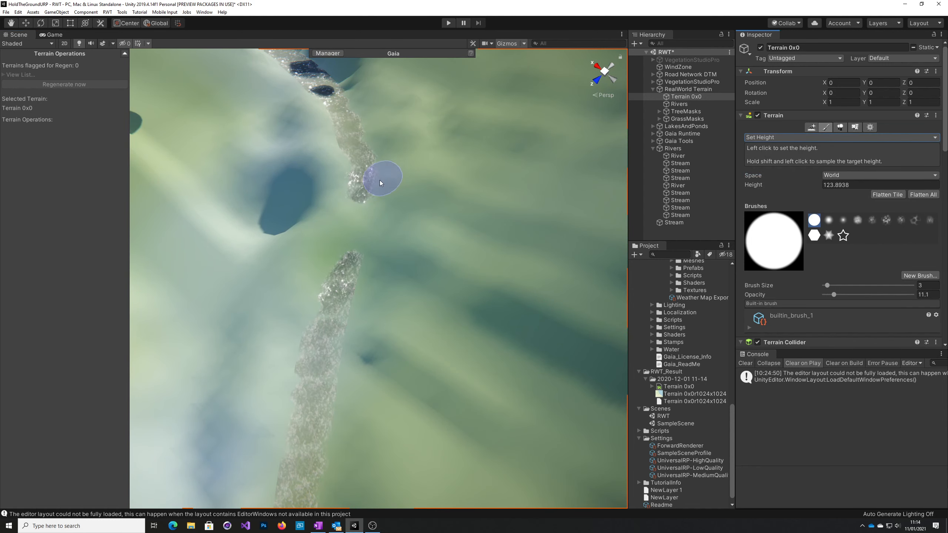
mouse_move(365, 161)
left_mouse_down()
mouse_move(360, 239)
mouse_move(368, 226)
left_mouse_up()
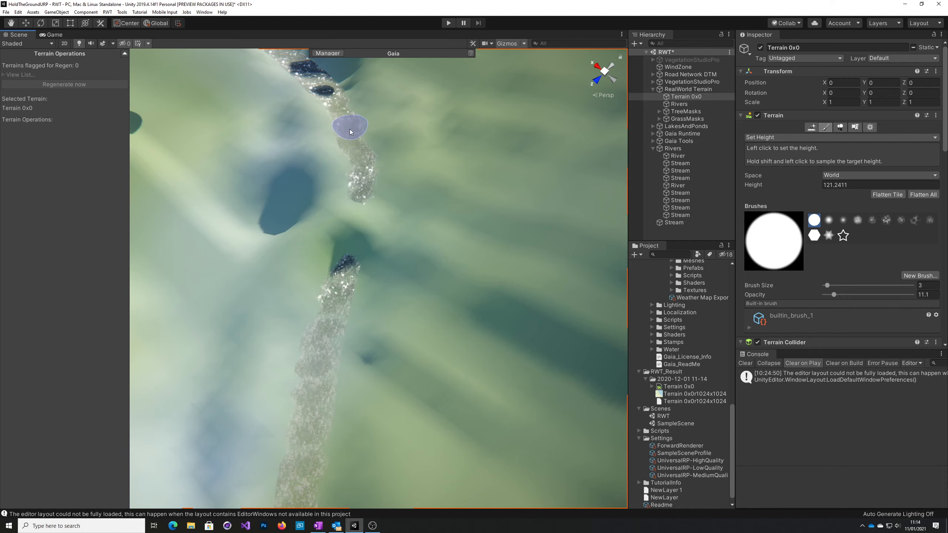
mouse_move(400, 130)
right_mouse_down()
mouse_move(397, 119)
mouse_move(335, 119)
mouse_move(281, 209)
right_mouse_up()
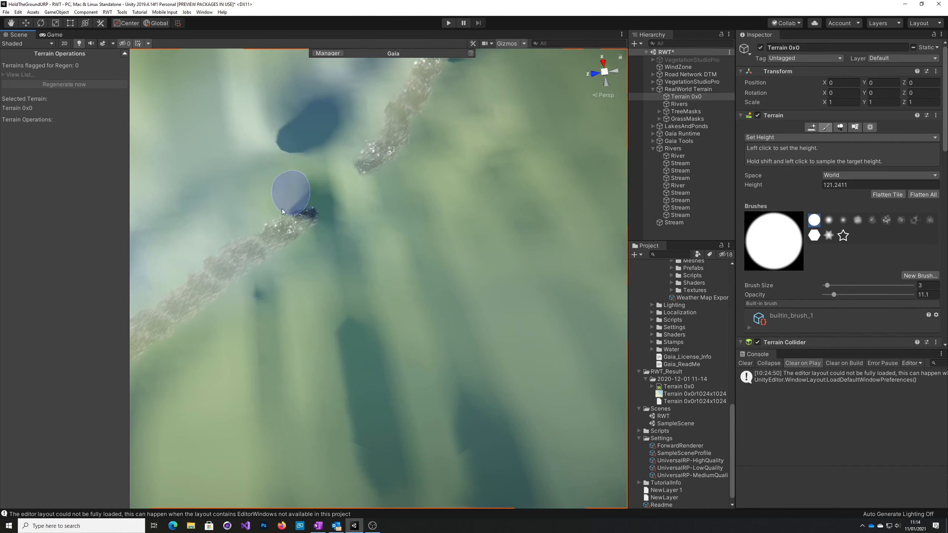
left_click(189, 295, "shift")
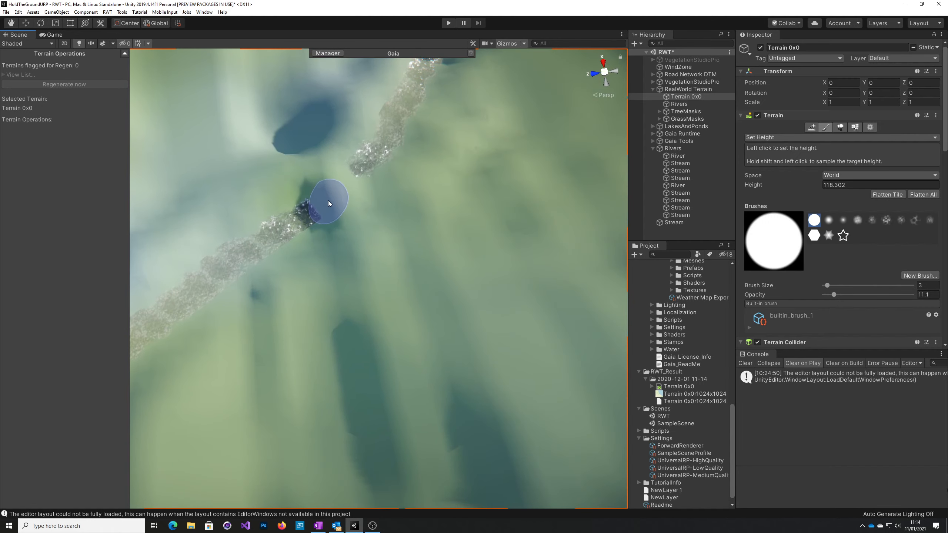
mouse_move(342, 190)
left_mouse_down()
mouse_move(334, 209)
mouse_move(324, 208)
left_mouse_up()
mouse_move(396, 222)
right_mouse_down()
mouse_move(440, 226)
mouse_move(429, 225)
mouse_move(459, 218)
mouse_move(484, 195)
right_mouse_up()
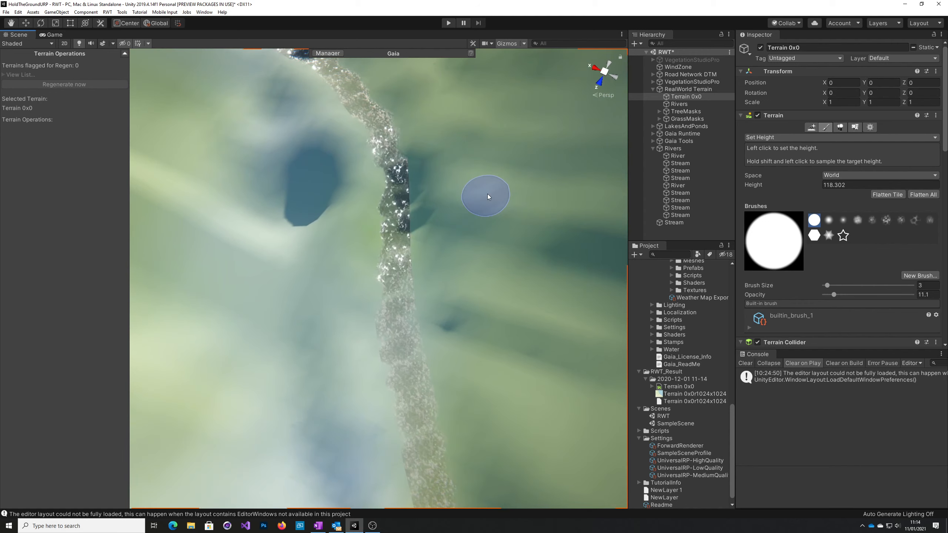
- Switch to Smooth Height and smooth the freshly cut bank edges around the uncovered stretch of stream
left_click(800, 137)
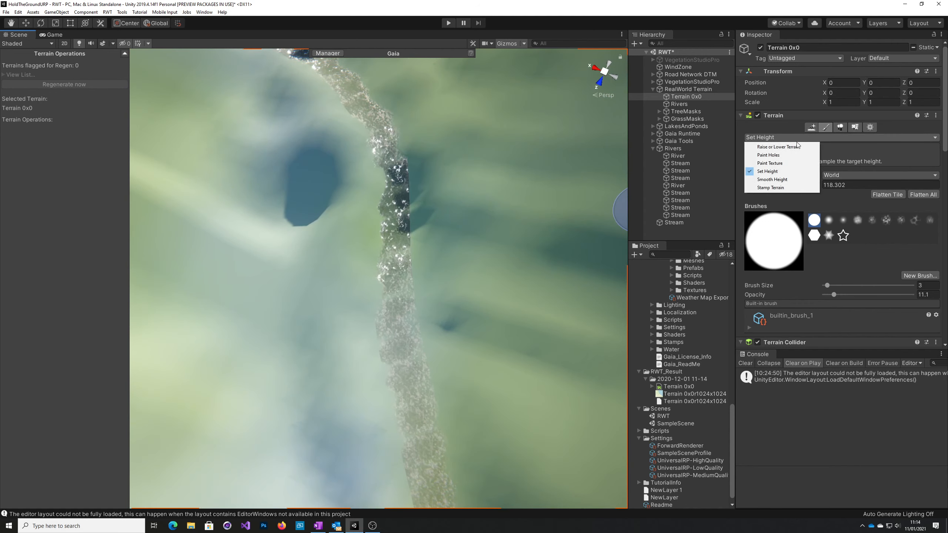
left_click(790, 179)
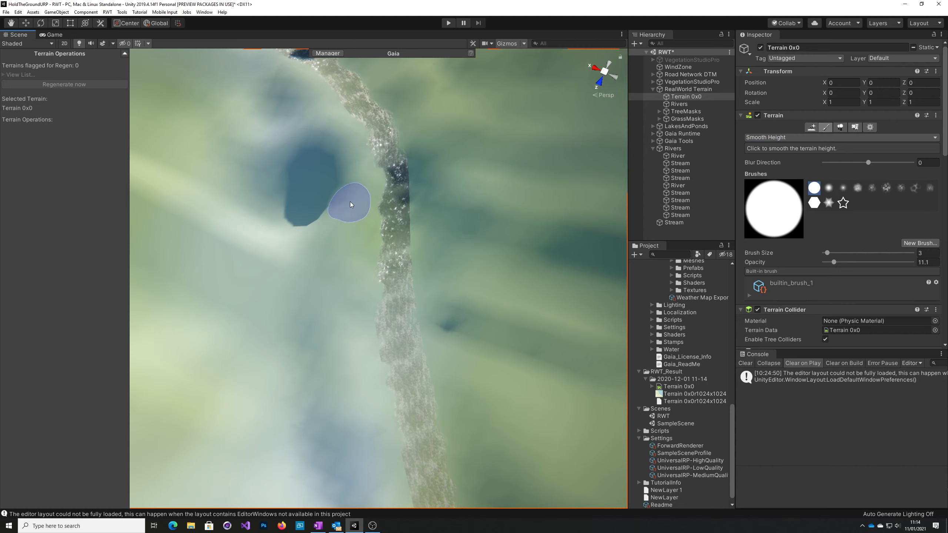
mouse_move(350, 202)
left_mouse_down()
mouse_move(363, 178)
mouse_move(361, 209)
left_mouse_up()
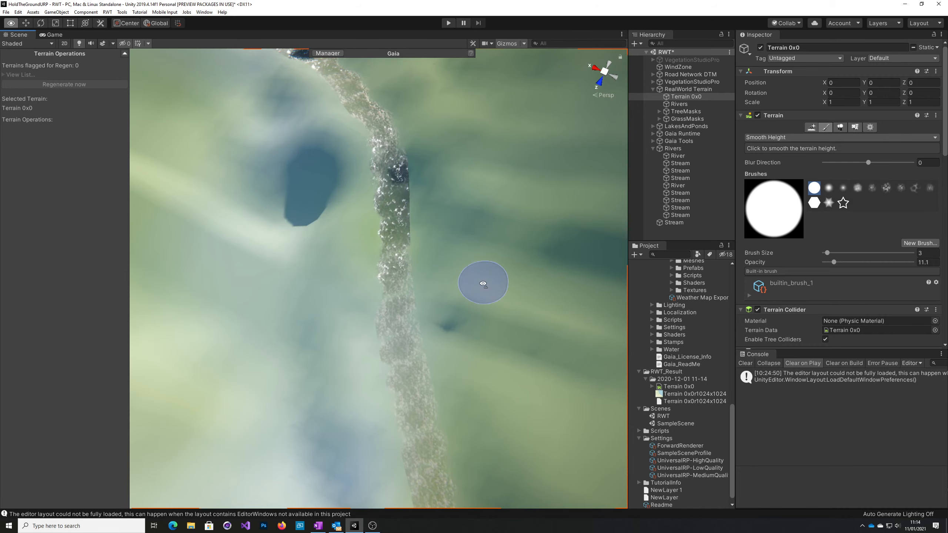
- Examine the stream's course through the valley for remaining gaps and rough banks
left_click_drag(482, 279, 909, 172, "alt")
key("a")
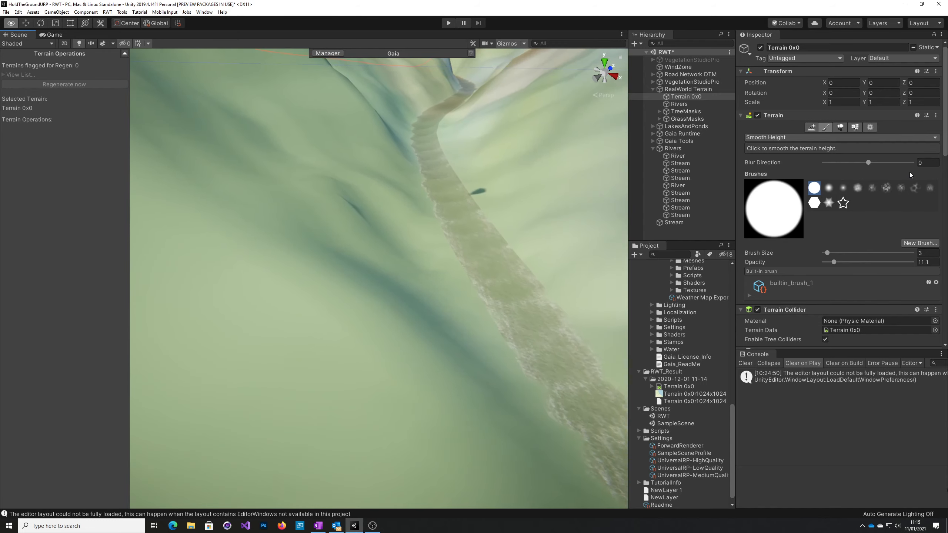
key("e")
key("d")
right_click_drag(909, 172, 754, 140)
key("d")
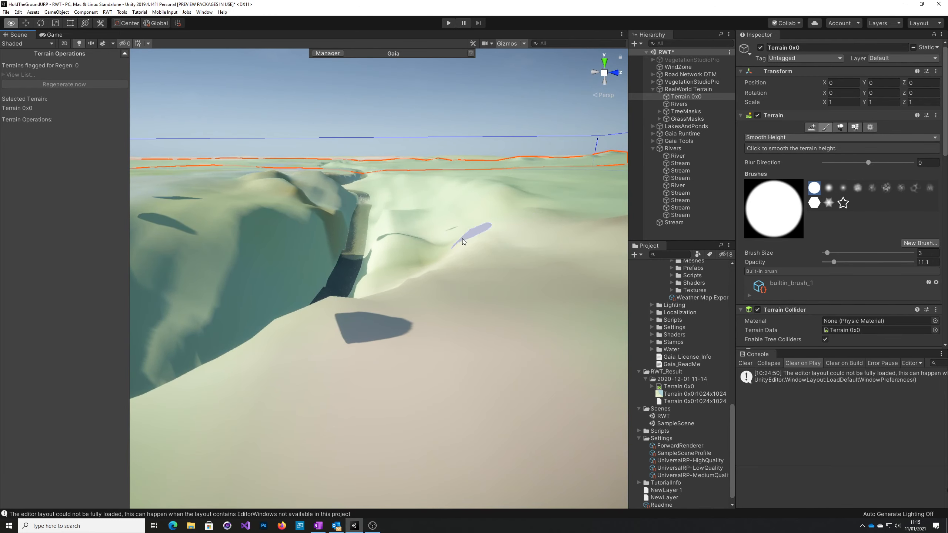
right_click_drag(463, 242, 482, 273)
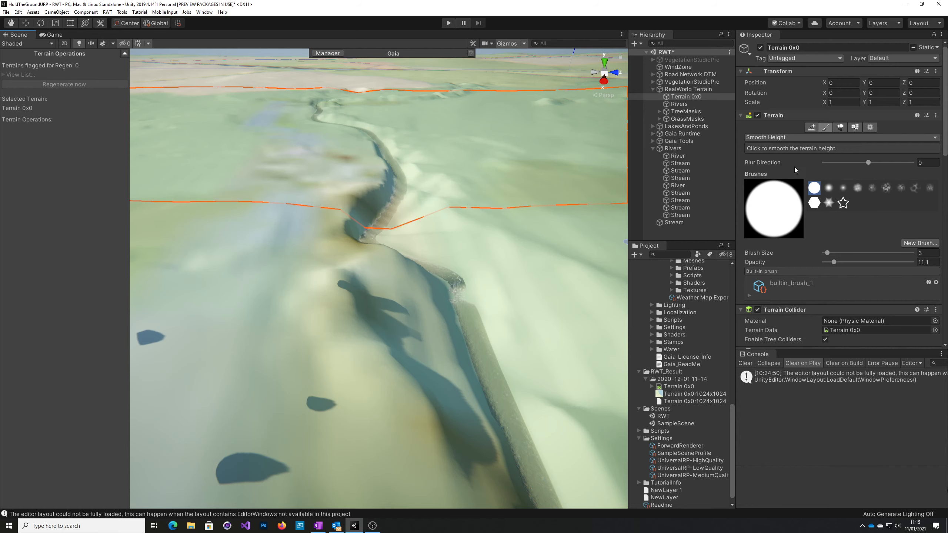
- Paint the terrain along the new Stream spline with its current R.A.M. terrain paint settings
left_click(674, 223)
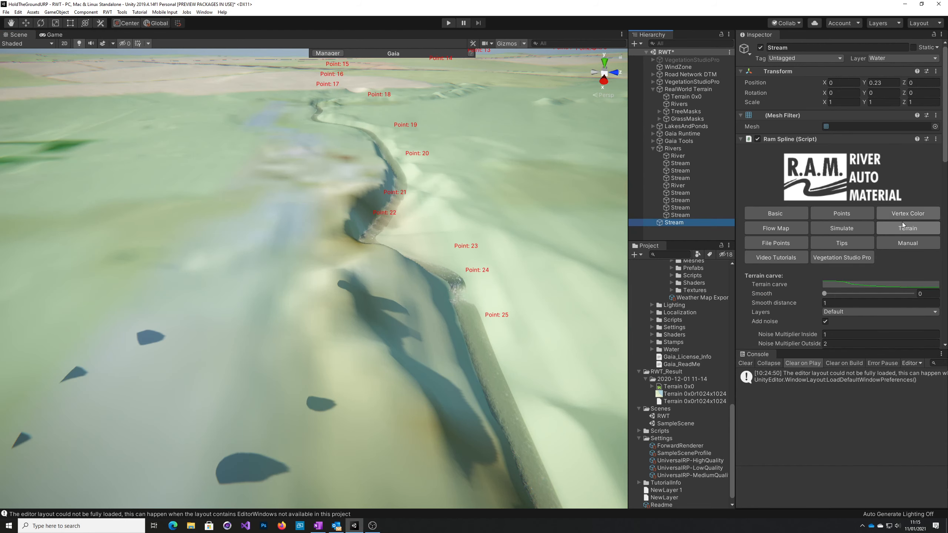
left_click(902, 229)
scroll(860, 261, "down", 5)
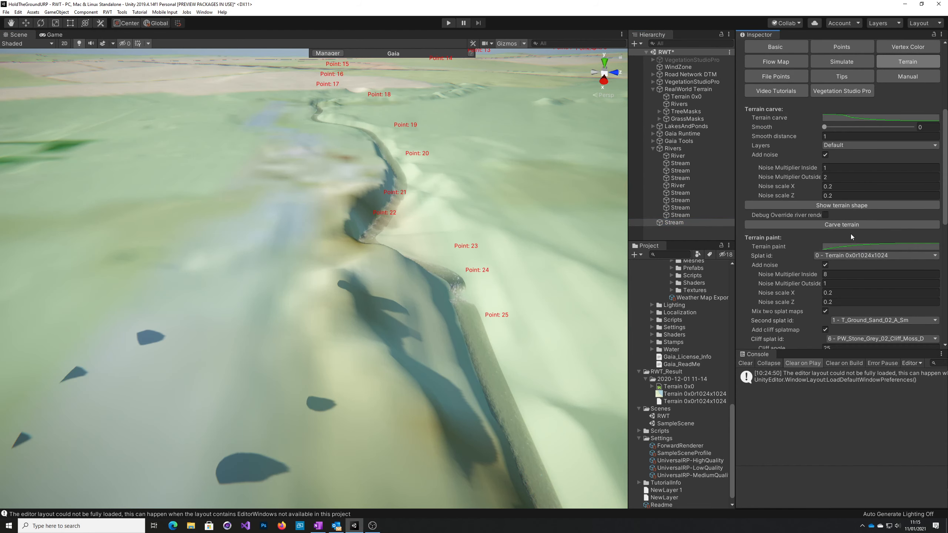
scroll(850, 234, "down", 3)
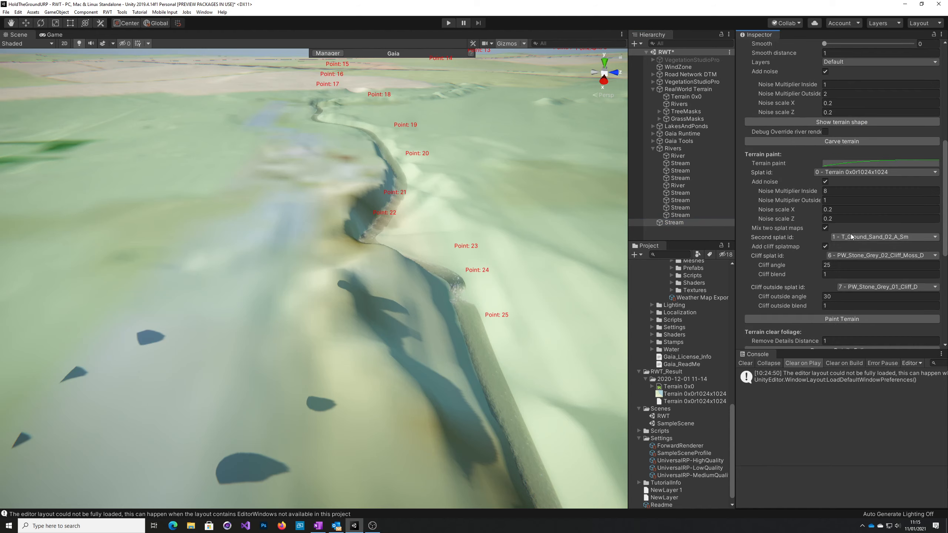
left_click(835, 319)
- Examine the painted ground along the stream up to its first spline points
mouse_move(589, 356)
right_mouse_down()
mouse_move(577, 380)
mouse_move(542, 362)
mouse_move(587, 372)
mouse_move(537, 303)
mouse_move(544, 323)
mouse_move(631, 339)
mouse_move(651, 372)
mouse_move(632, 399)
mouse_move(614, 404)
mouse_move(347, 362)
mouse_move(639, 330)
mouse_move(581, 343)
right_mouse_up()
key("w")
right_click_drag(293, 289, 534, 195)
right_click_drag(466, 331, 755, 332)
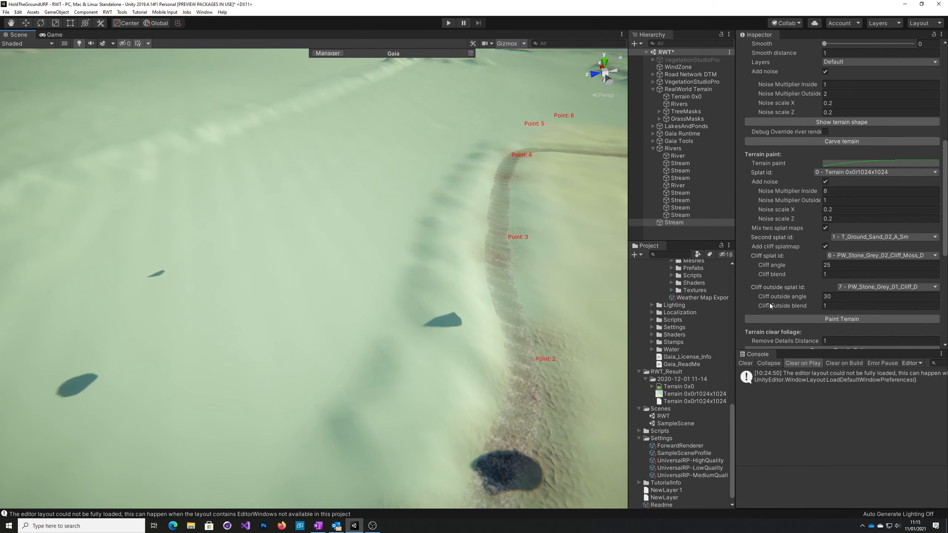